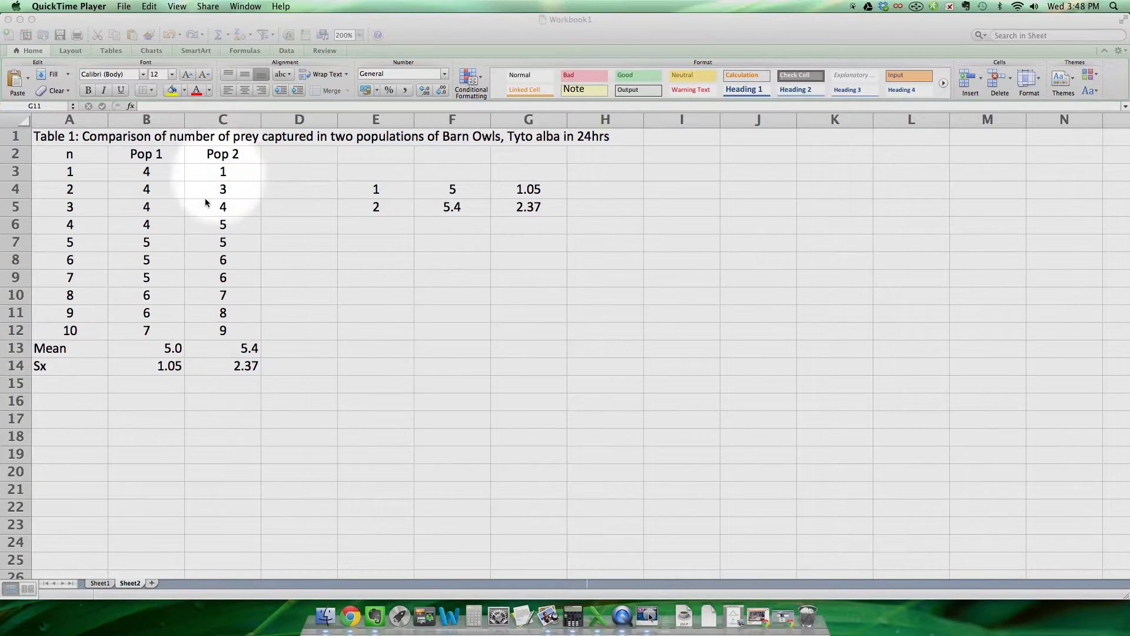
- Insert a marked scatter chart of the two population means in F4:F5 and place it beside the data, starting in column H
{"action": "left_click", "coordinate": [147, 353]}
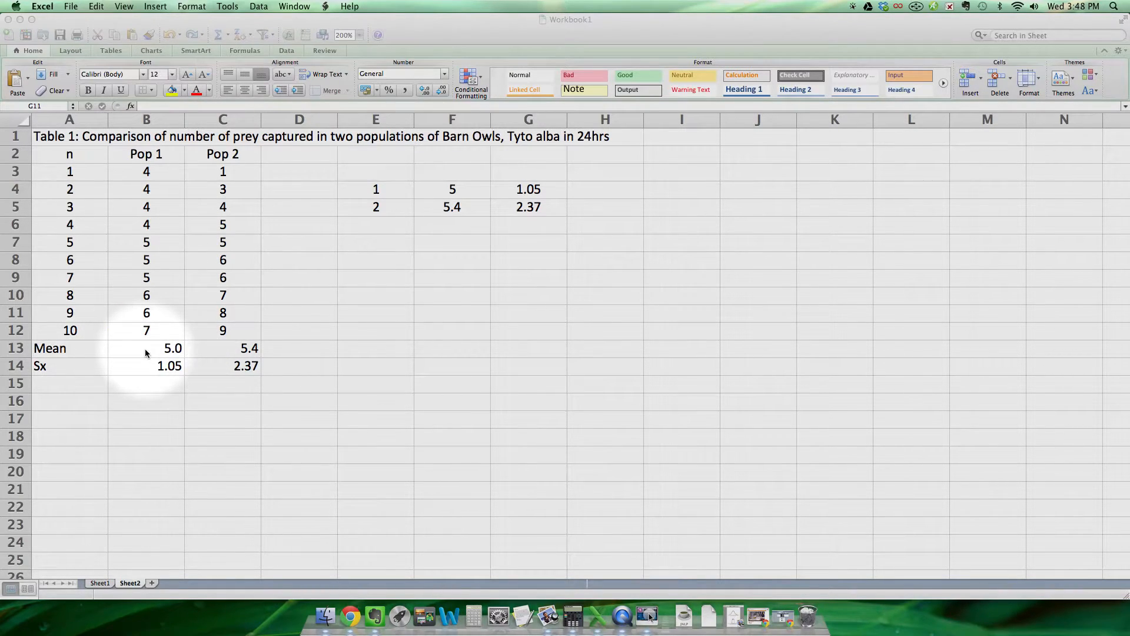
{"action": "left_click", "coordinate": [147, 351]}
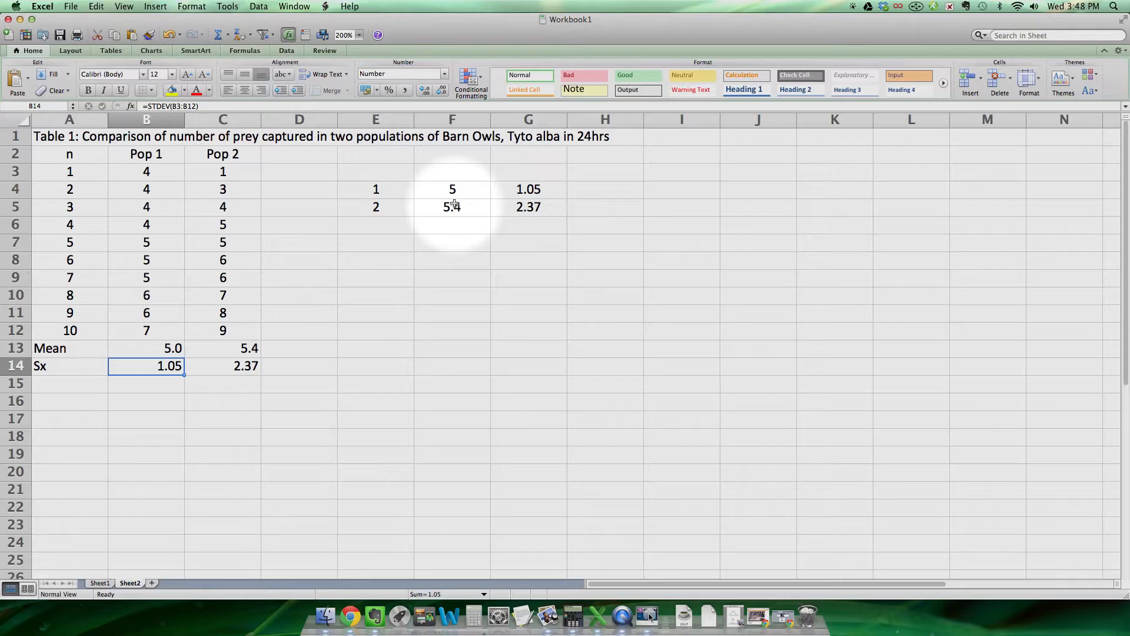
{"action": "left_click_drag", "start_coordinate": [443, 186], "coordinate": [436, 213]}
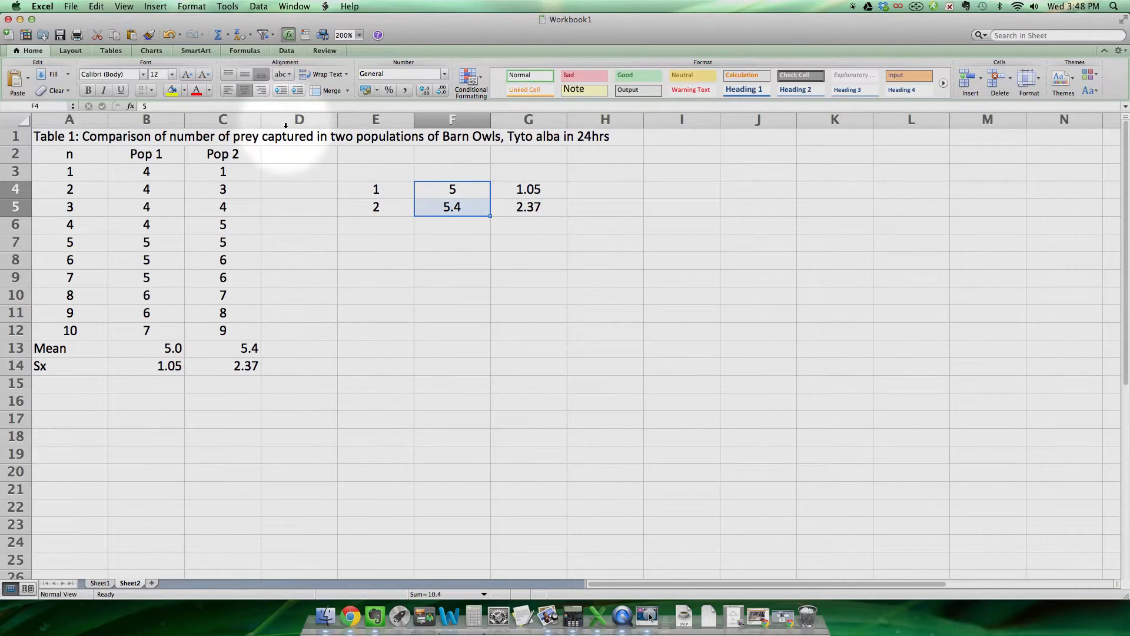
{"action": "left_click", "coordinate": [151, 50]}
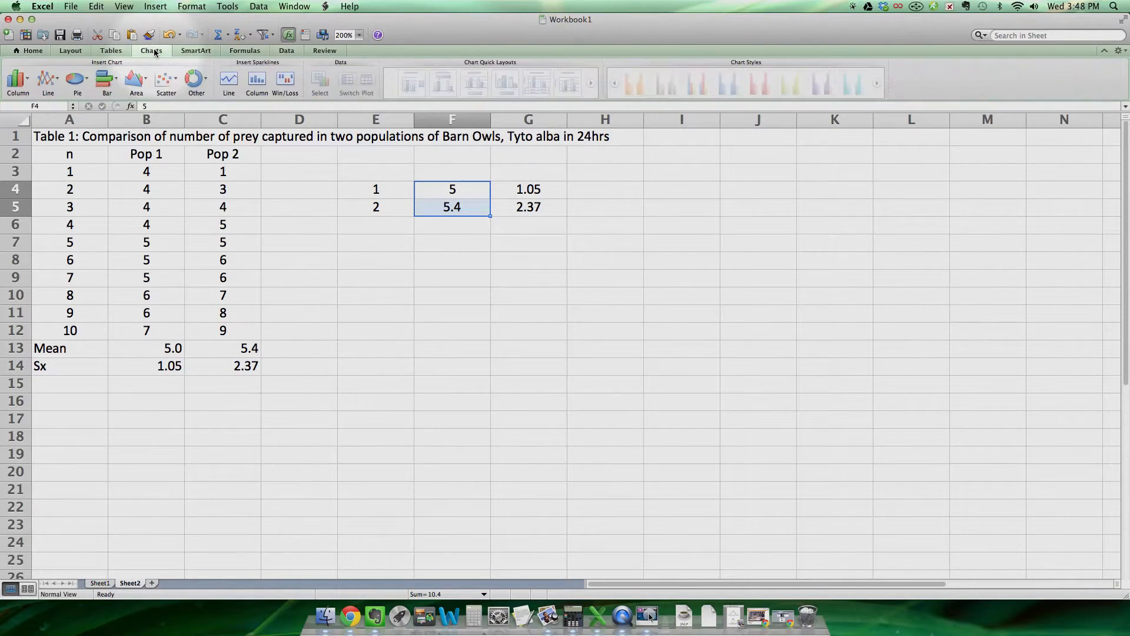
{"action": "left_click", "coordinate": [167, 83]}
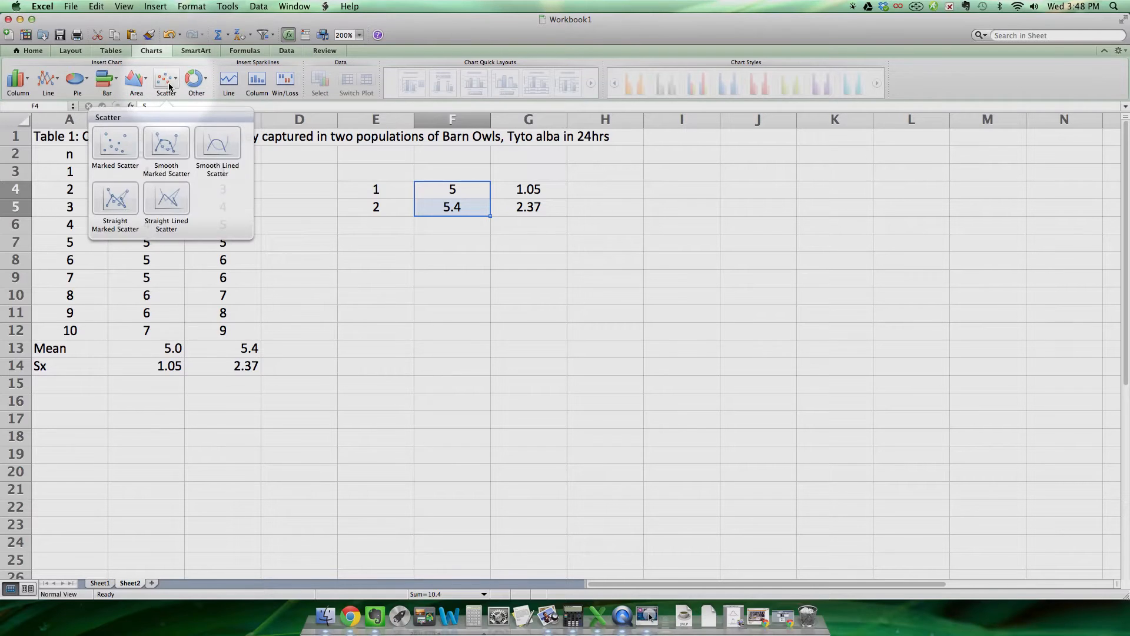
{"action": "left_click", "coordinate": [119, 147]}
{"action": "left_click_drag", "start_coordinate": [626, 232], "coordinate": [843, 160]}
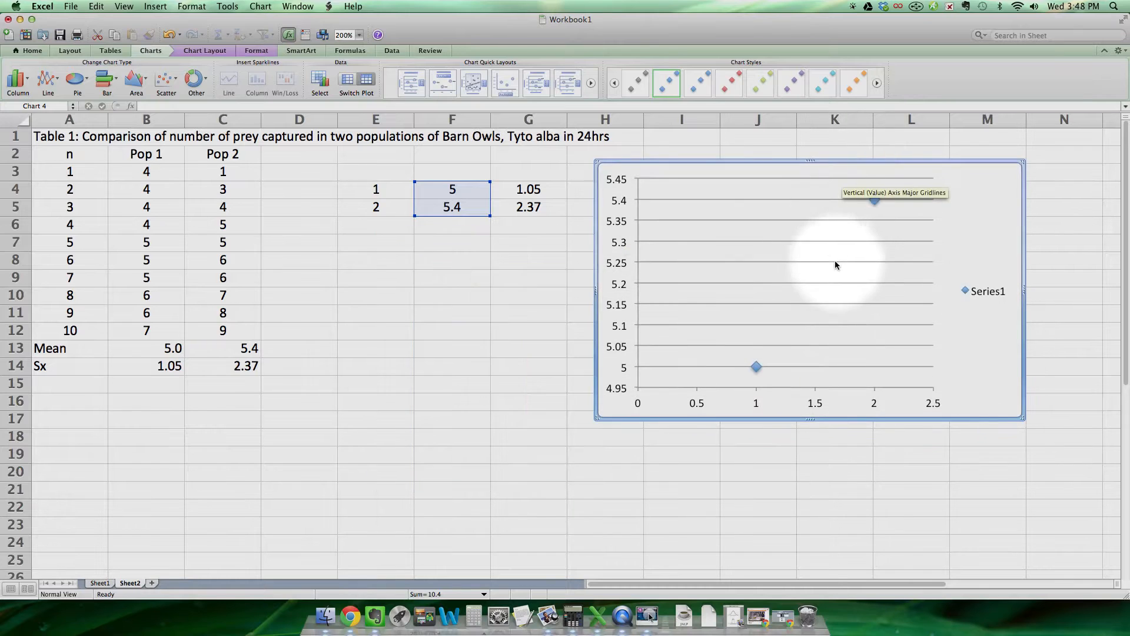
- Remove the horizontal gridlines, the series legend and the horizontal axis from the scatter chart
{"action": "left_click", "coordinate": [811, 241]}
{"action": "key", "text": "Delete"}
{"action": "left_click", "coordinate": [984, 292]}
{"action": "key", "text": "Delete"}
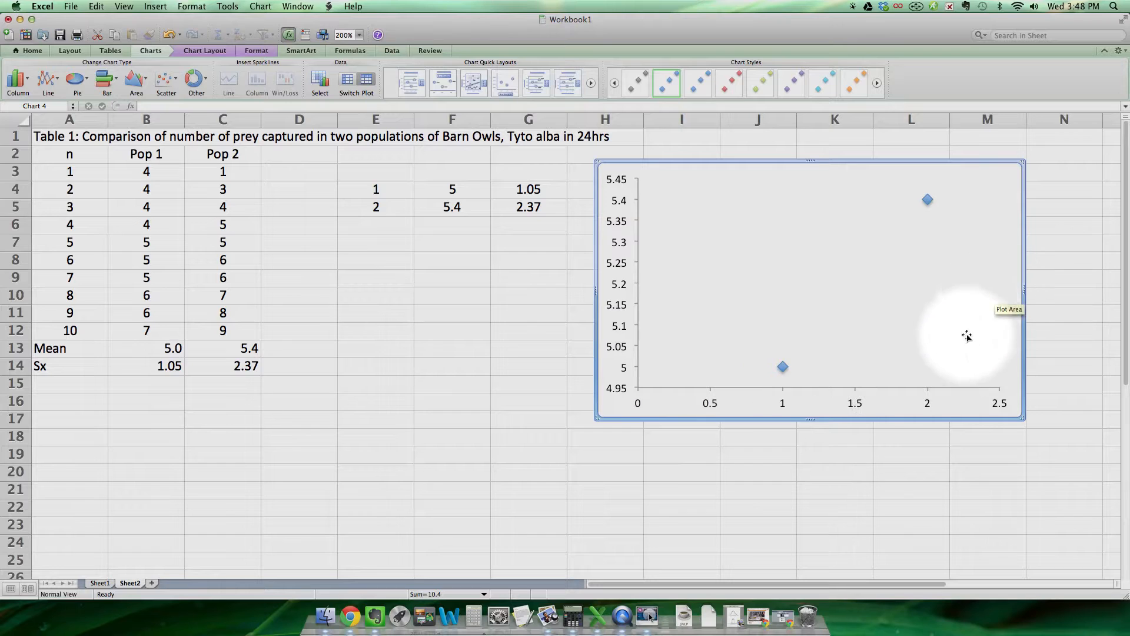
{"action": "left_click", "coordinate": [858, 407]}
{"action": "key", "text": "Delete"}
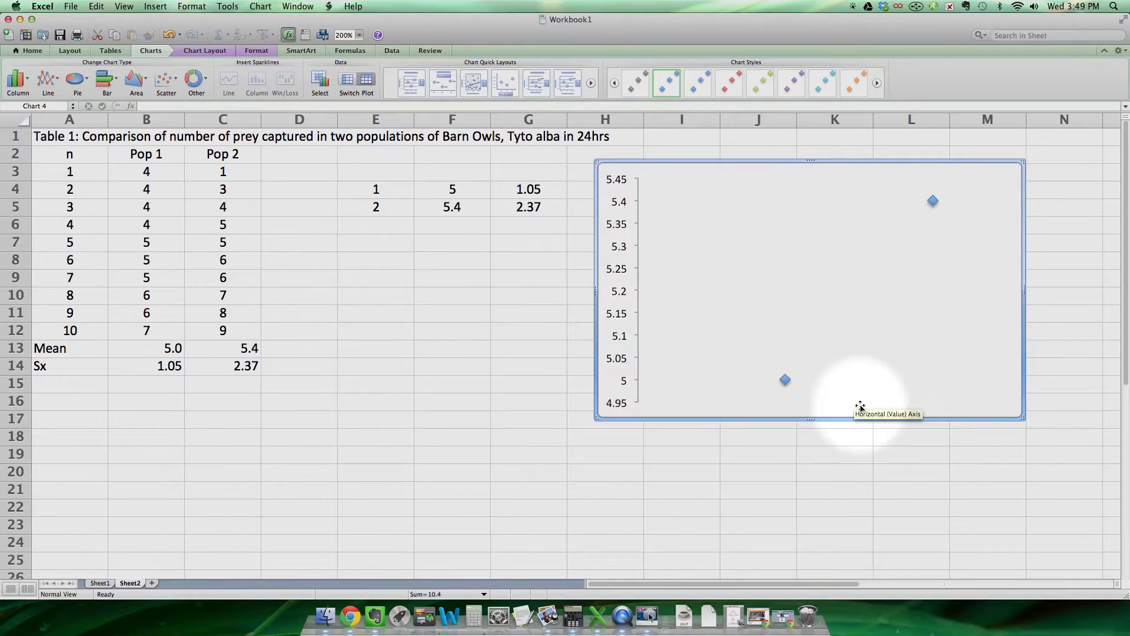
- Change the marker style of the plotted mean series to an X shape
{"action": "left_click", "coordinate": [785, 380]}
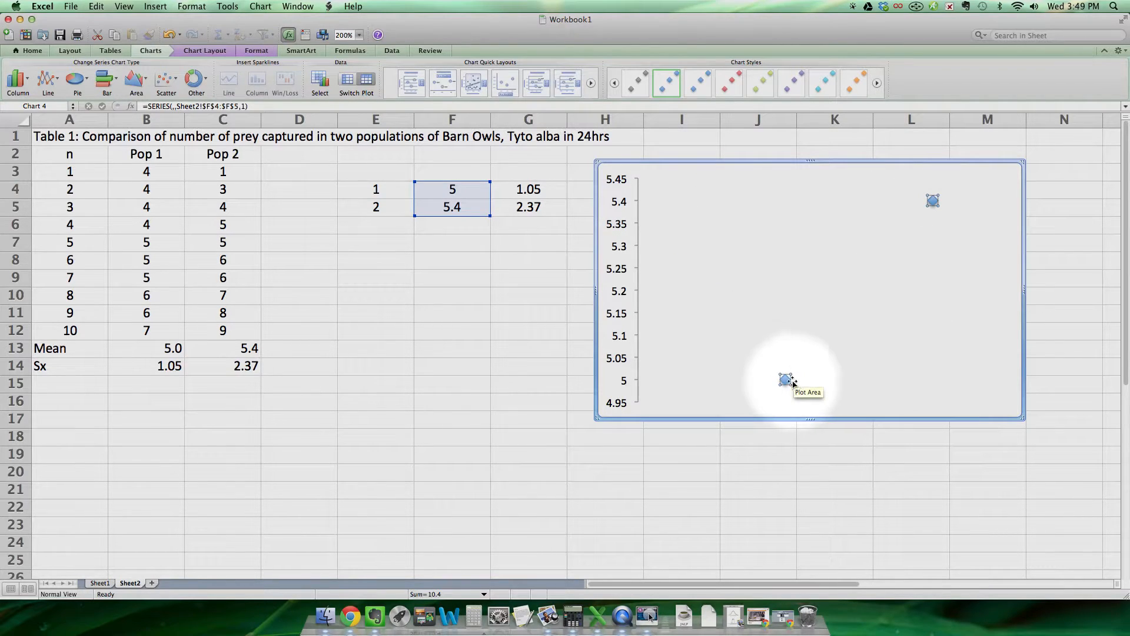
{"action": "right_click", "coordinate": [787, 383]}
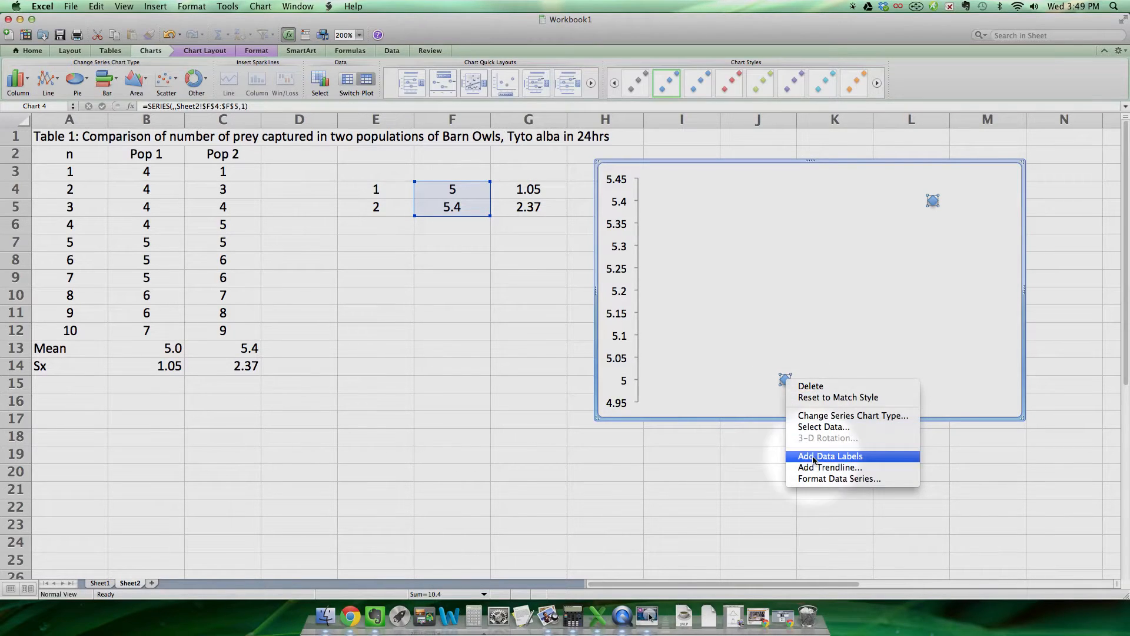
{"action": "left_click", "coordinate": [822, 479]}
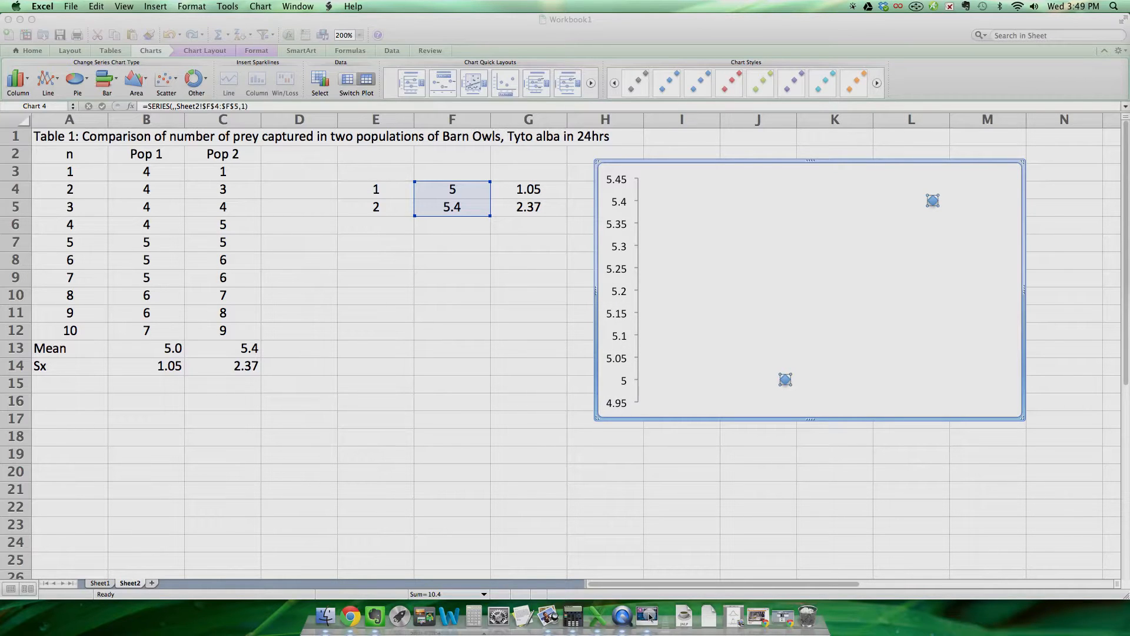
{"action": "left_click_drag", "start_coordinate": [518, 151], "coordinate": [373, 273]}
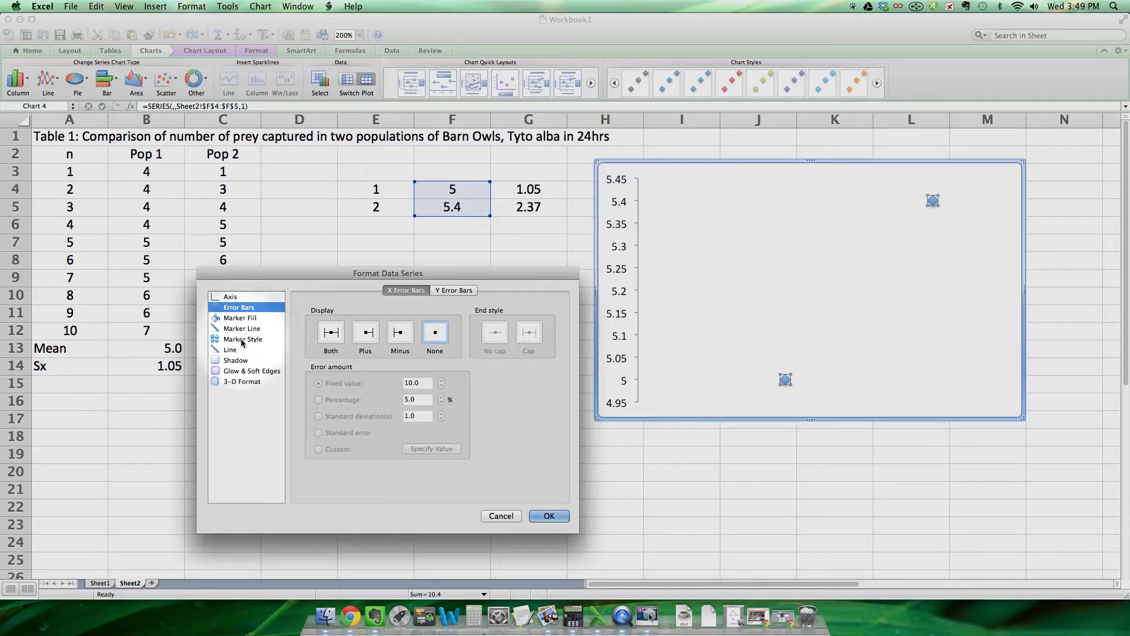
{"action": "left_click", "coordinate": [241, 340]}
{"action": "left_click", "coordinate": [348, 307]}
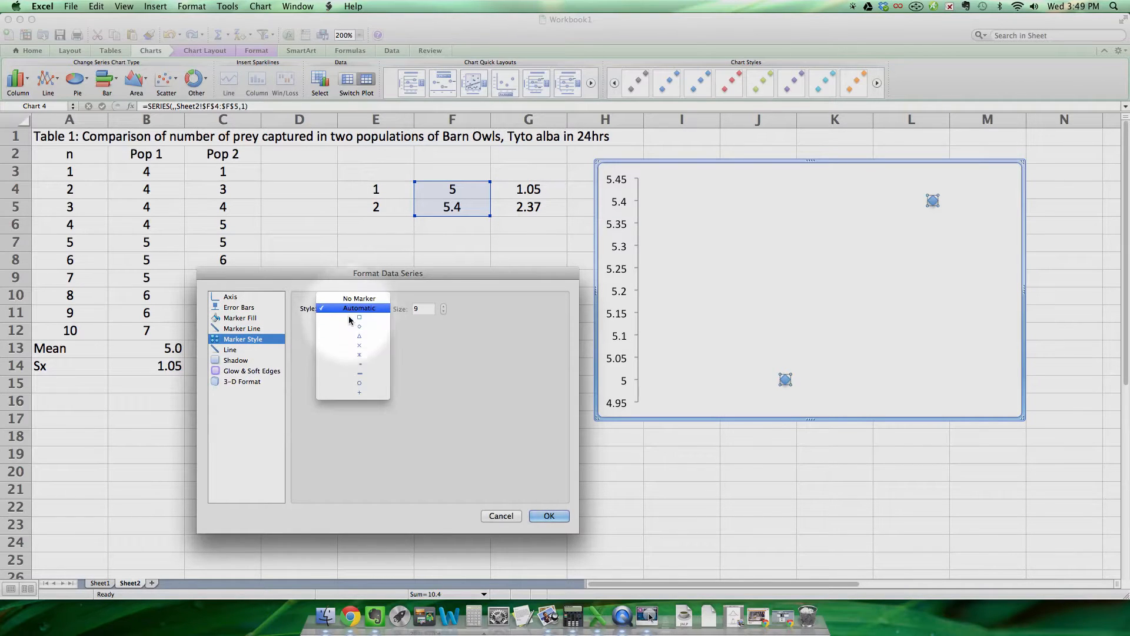
{"action": "left_click", "coordinate": [361, 346]}
{"action": "left_click", "coordinate": [546, 516]}
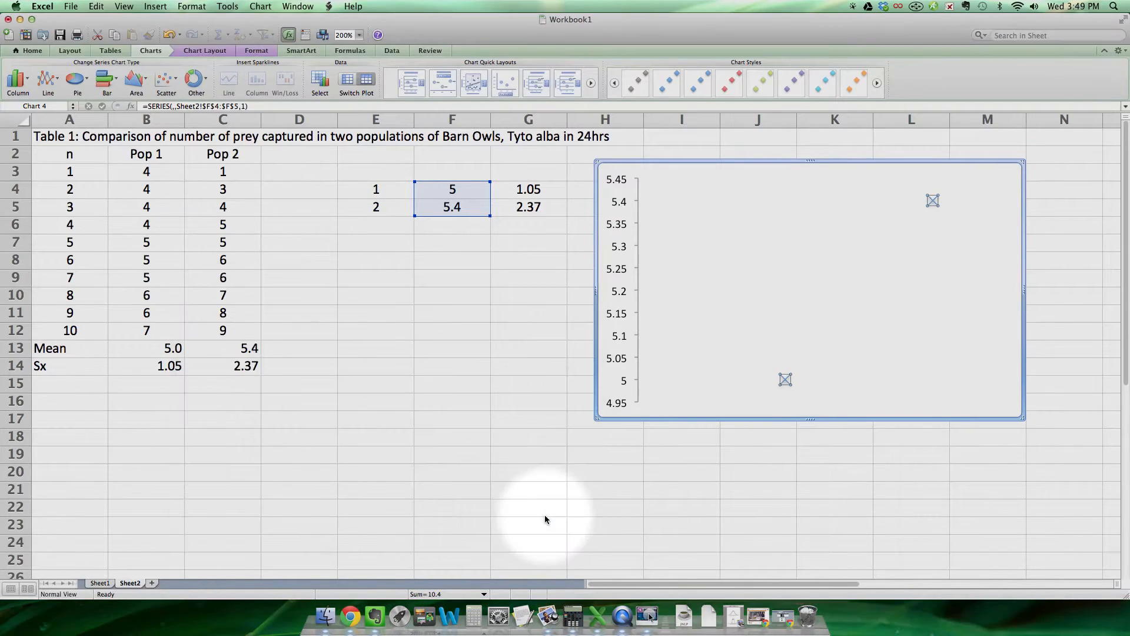
{"action": "left_click", "coordinate": [941, 321]}
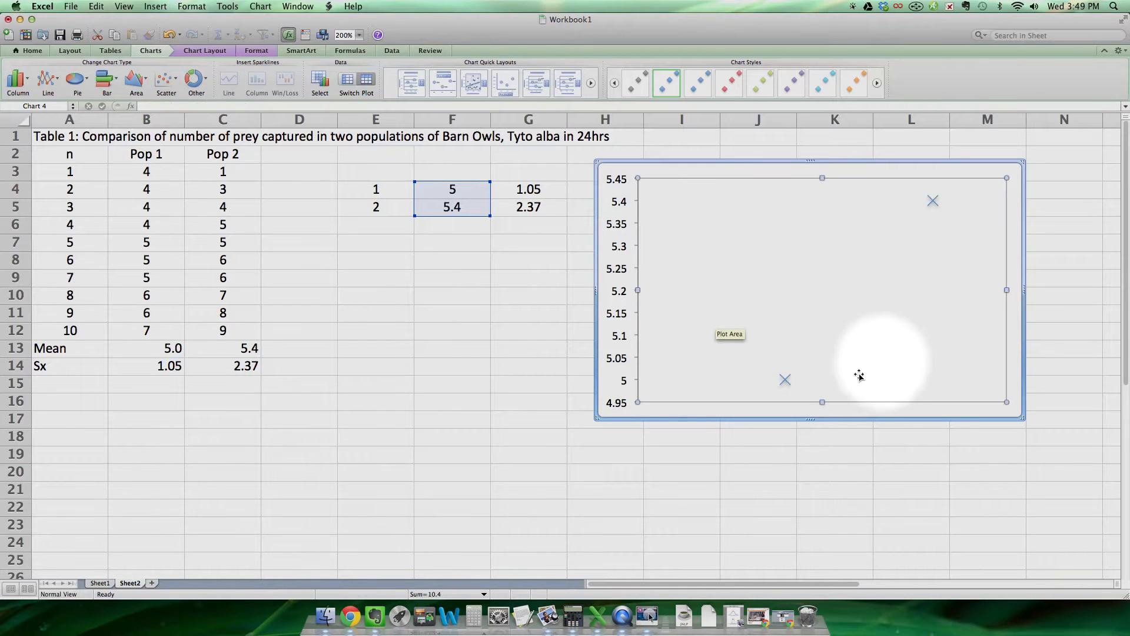
- Add data labels to the right of the two mean points in the series
{"action": "mouse_move", "coordinate": [786, 382]}
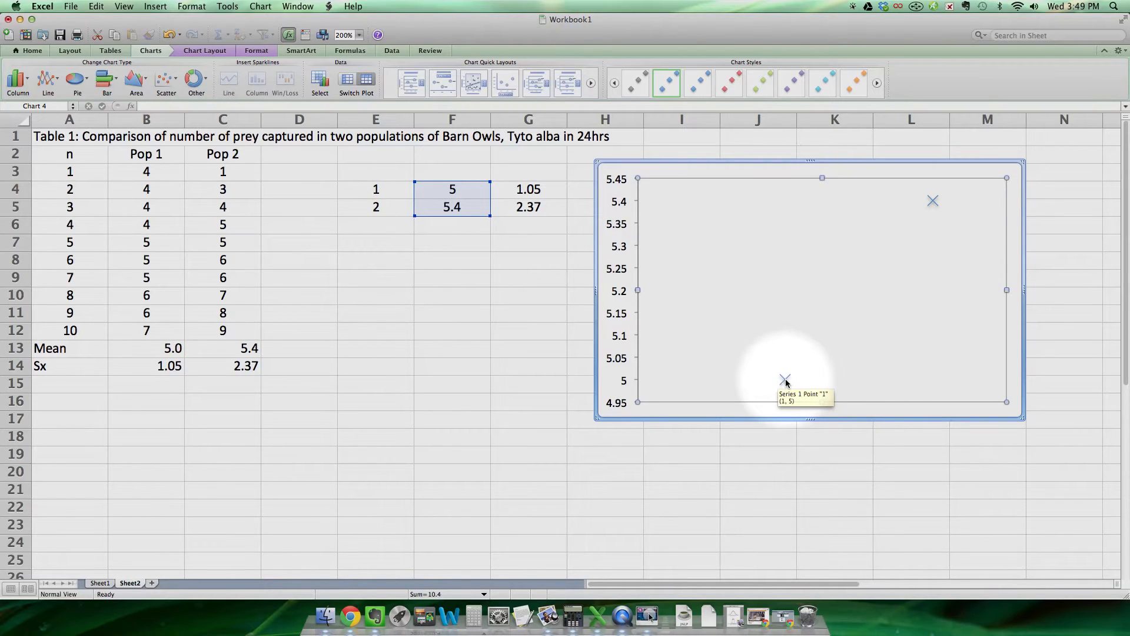
{"action": "left_click", "coordinate": [786, 382]}
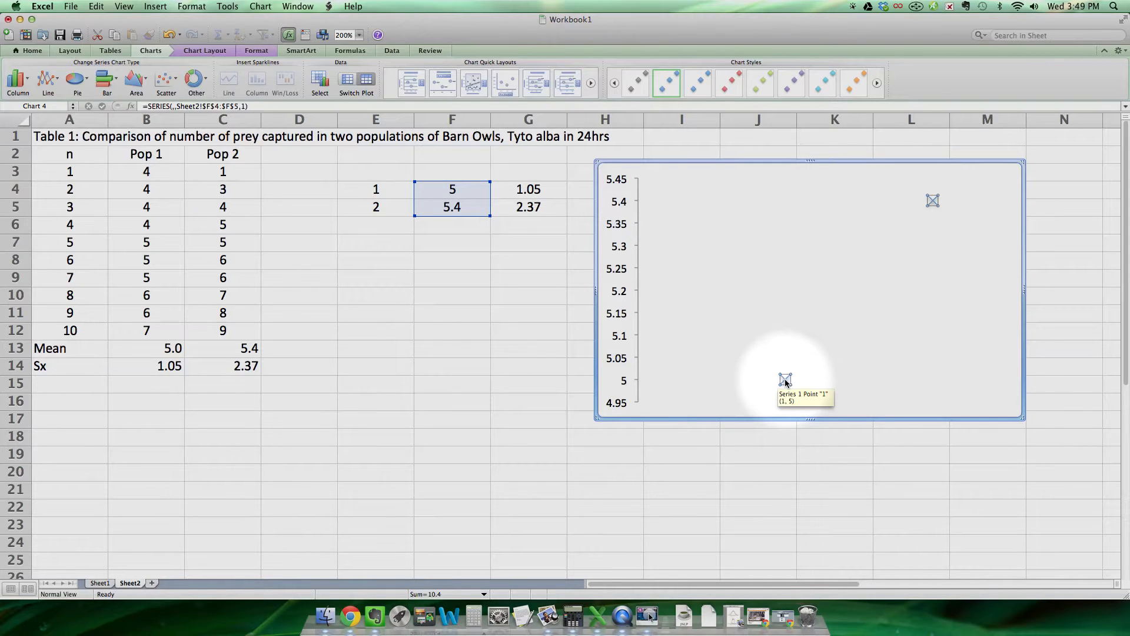
{"action": "left_click", "coordinate": [191, 52]}
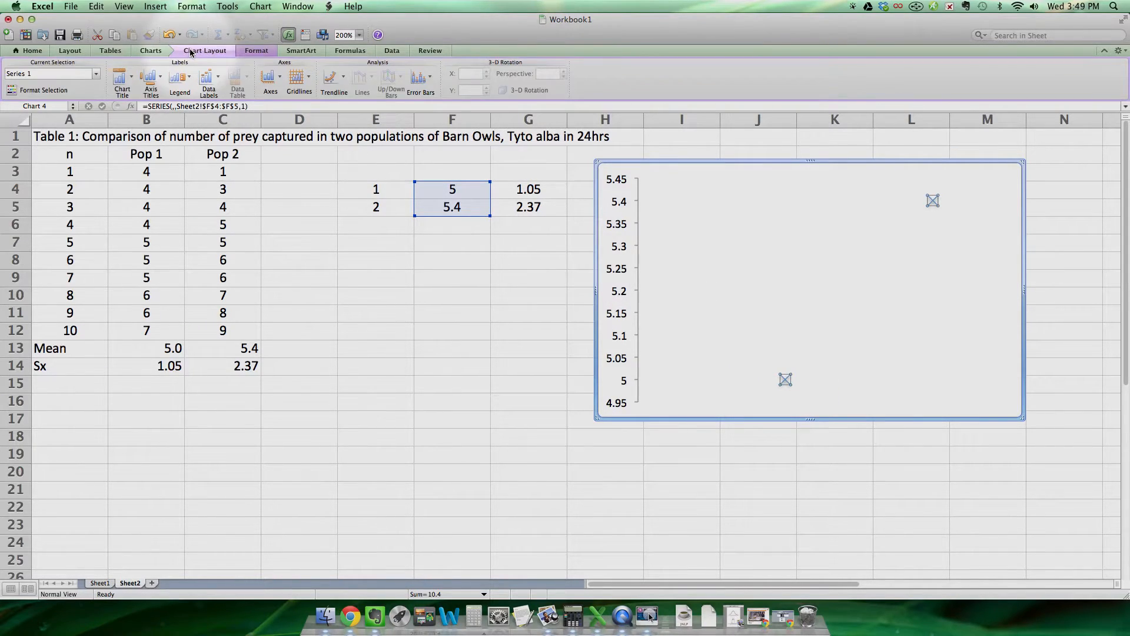
{"action": "left_click", "coordinate": [214, 87]}
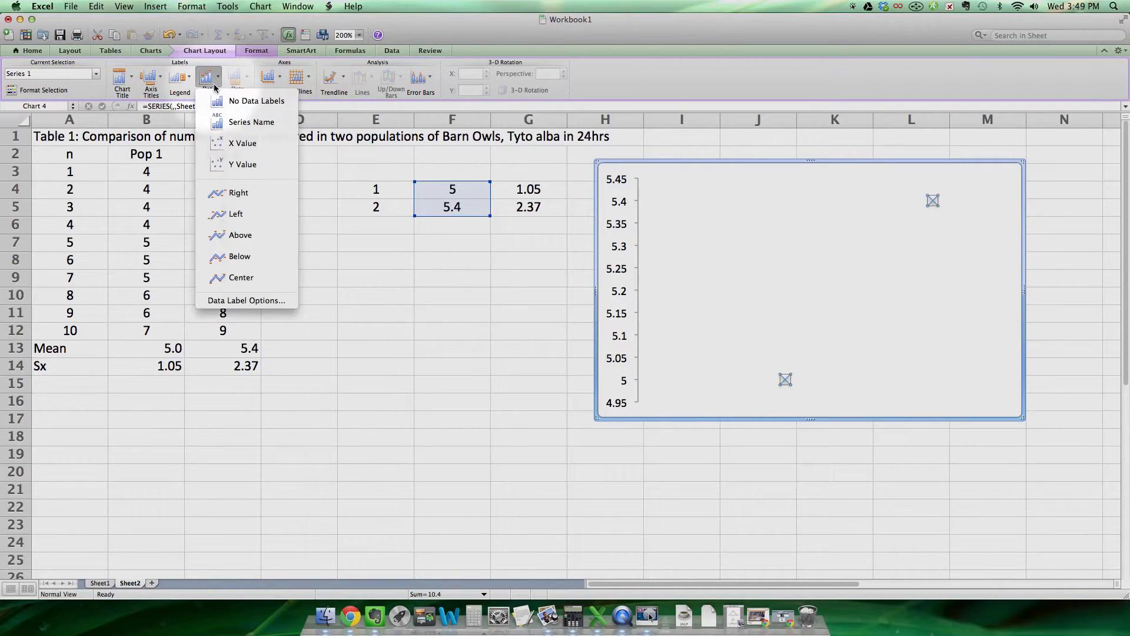
{"action": "left_click", "coordinate": [232, 198]}
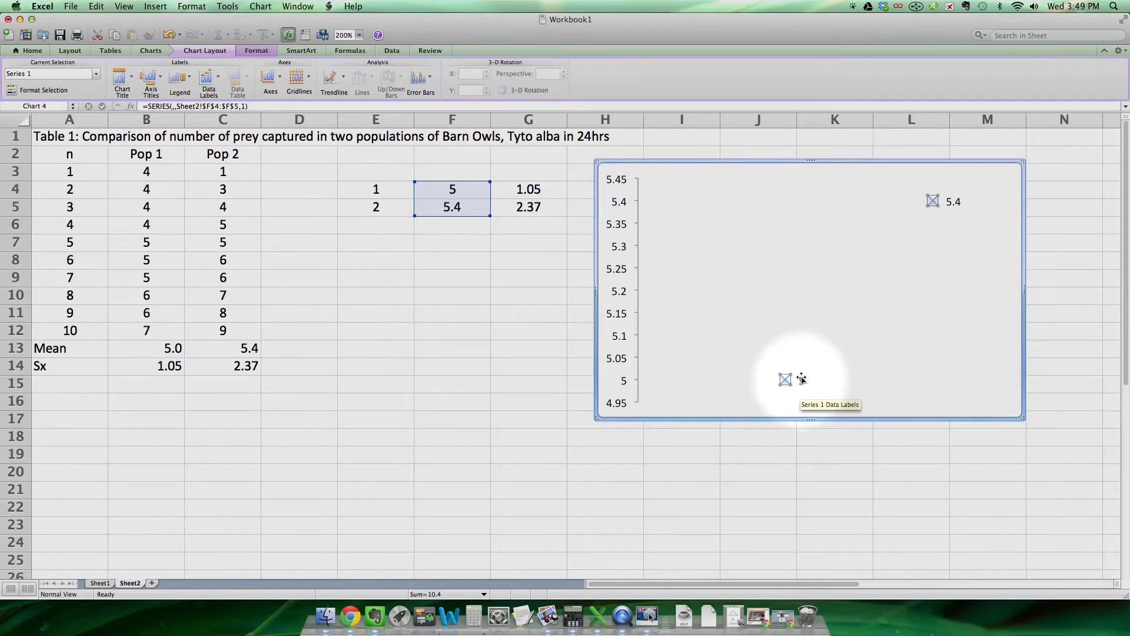
- Edit the data labels to read "Population 1, 5" and "Population 2, 5.4 prey caught/24hrs", moving the second clear of its marker
{"action": "left_click", "coordinate": [800, 380]}
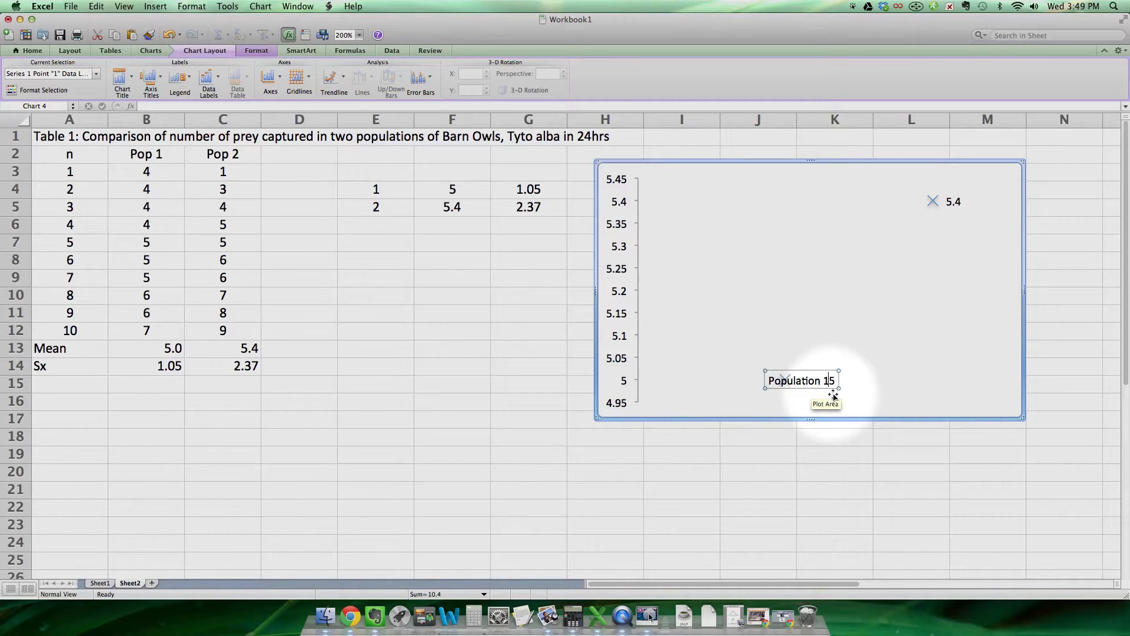
{"action": "left_click", "coordinate": [953, 202]}
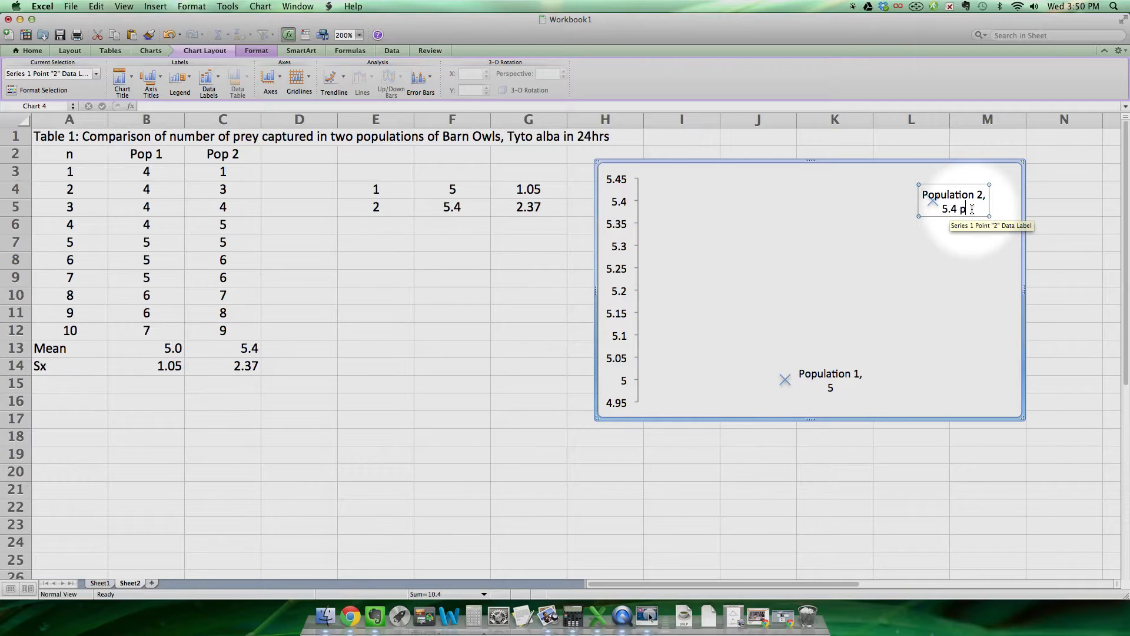
{"action": "type", "text": "ht/24hrs"}
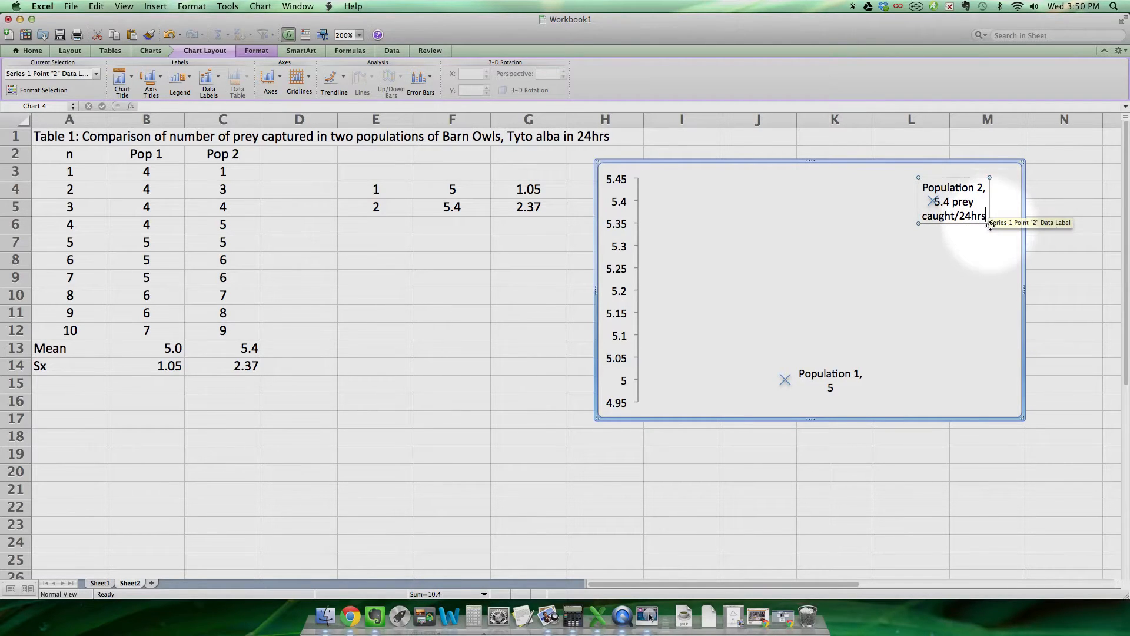
{"action": "left_click_drag", "start_coordinate": [975, 177], "coordinate": [1007, 177]}
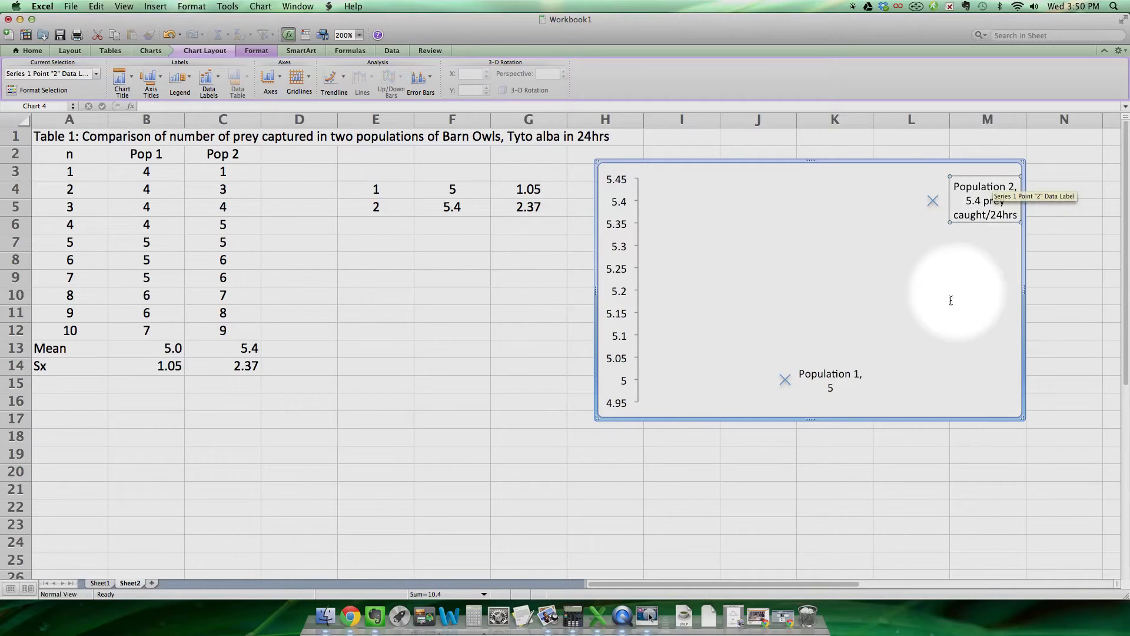
- Extend the first point's data label to "Population 1, 5 prey/24hrs" and keep it beside its marker
{"action": "left_click", "coordinate": [828, 387]}
{"action": "mouse_move", "coordinate": [827, 386]}
{"action": "left_mouse_down"}
{"action": "mouse_move", "coordinate": [811, 398]}
{"action": "mouse_move", "coordinate": [852, 369]}
{"action": "left_mouse_up"}
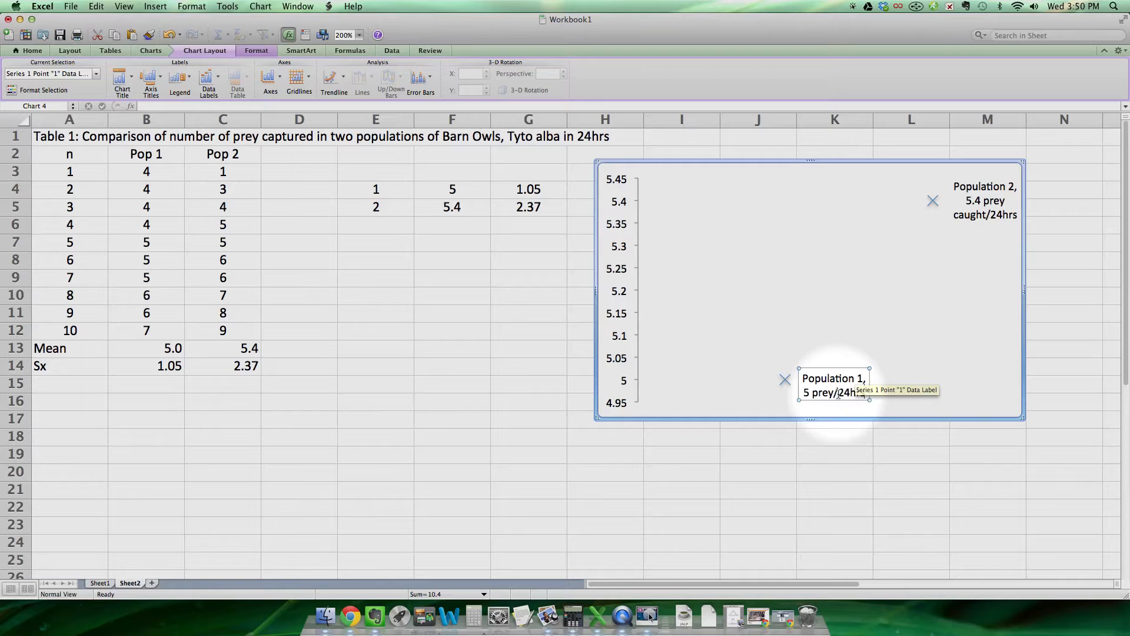
{"action": "left_click", "coordinate": [712, 374]}
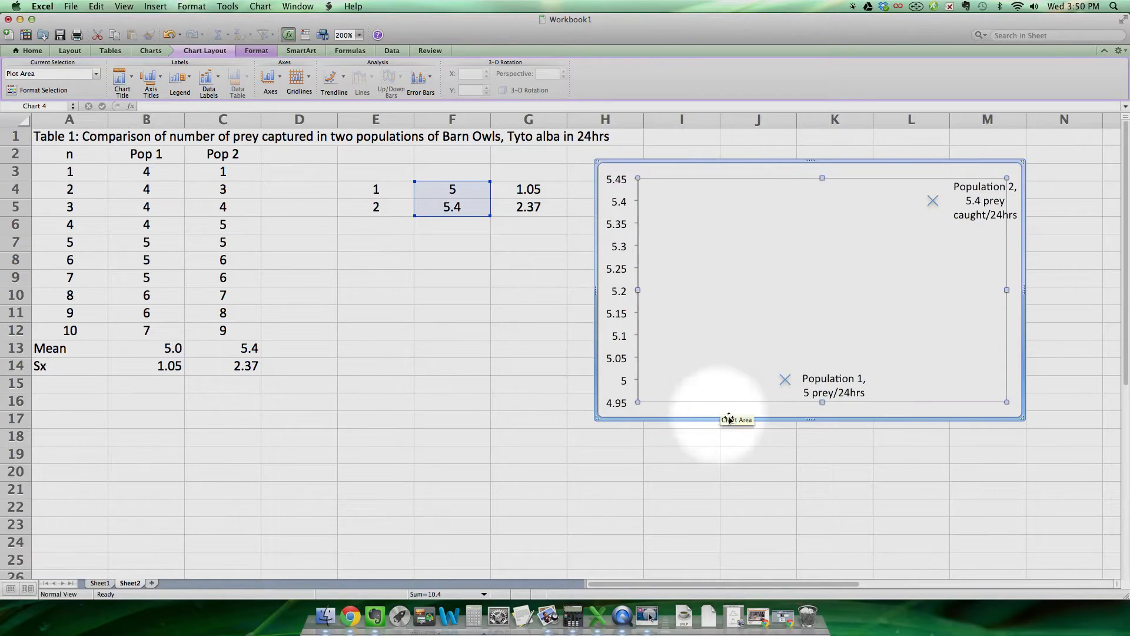
- Add a title above the chart and replace its placeholder with the table title copied from cell A1
{"action": "left_click", "coordinate": [120, 85]}
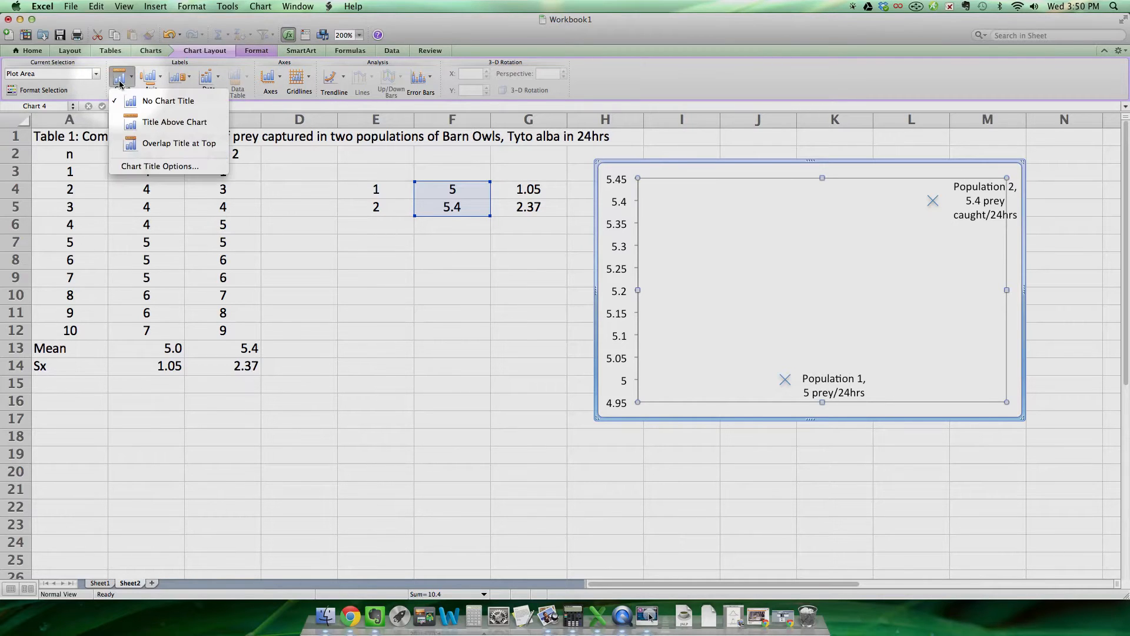
{"action": "left_click", "coordinate": [156, 120]}
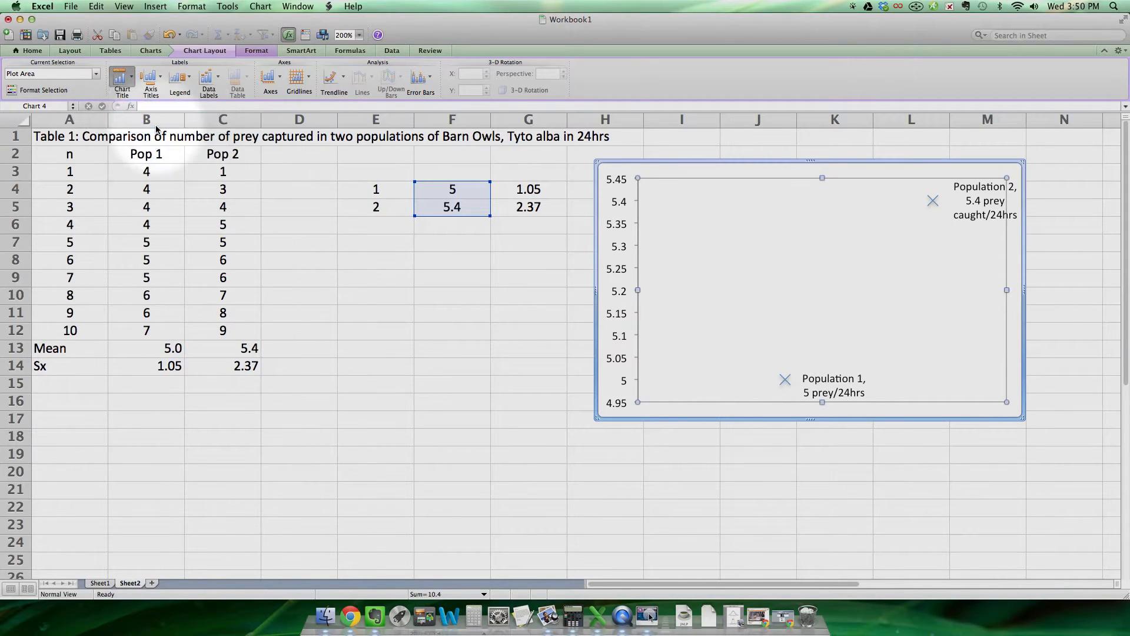
{"action": "left_click", "coordinate": [64, 139]}
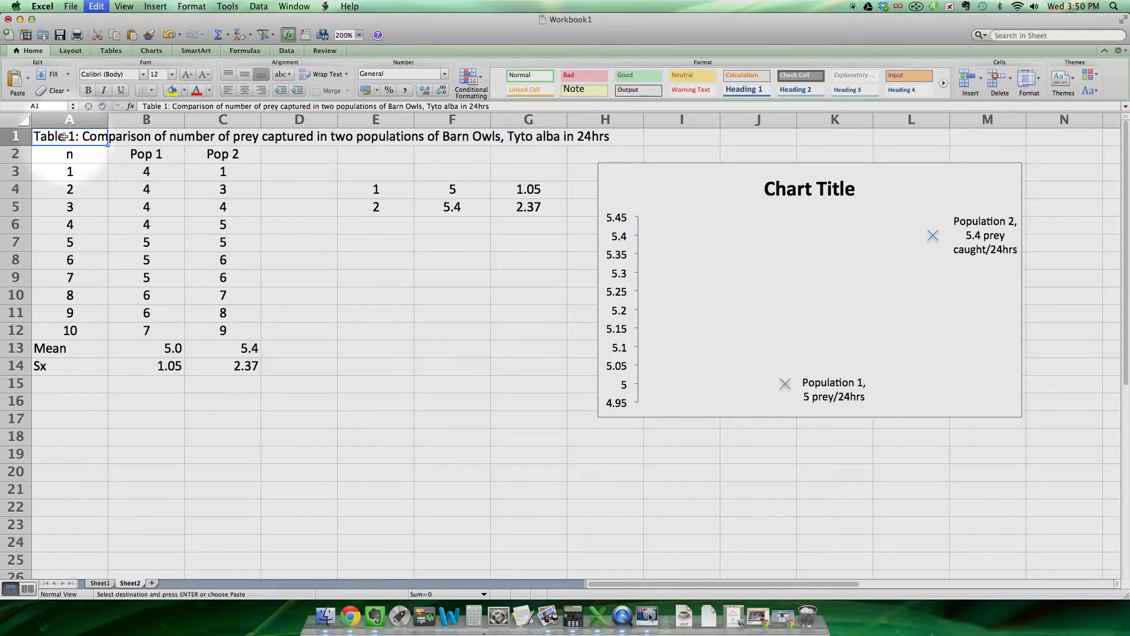
{"action": "left_click", "coordinate": [780, 190]}
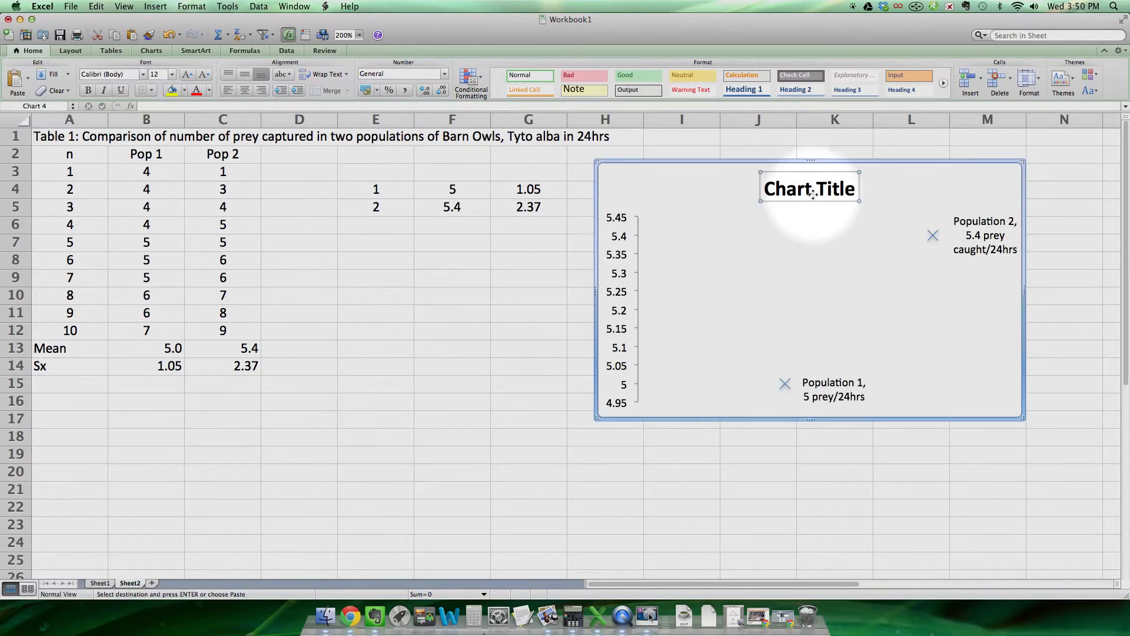
{"action": "left_click", "coordinate": [782, 188]}
{"action": "type", "text": "Table 1: Comparison of number of prey captured in two populations of Barn Owls, Tyto alba in 24hrs"}
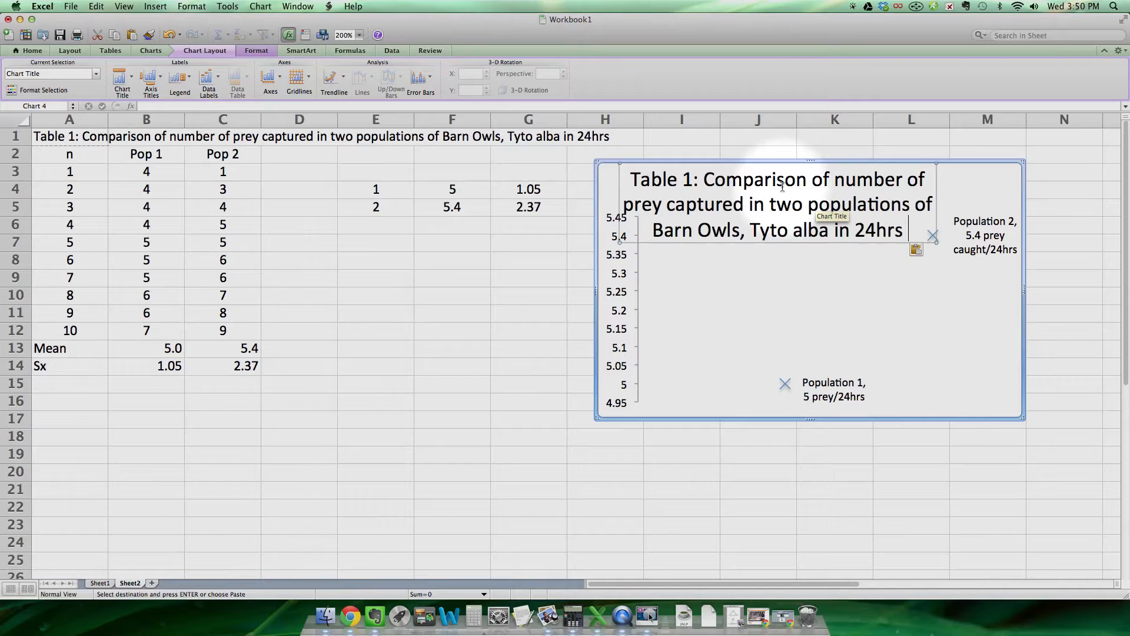
- Change "Table" to "Figure" in the chart title and insert "mea" before "number"
{"action": "left_click_drag", "start_coordinate": [671, 179], "coordinate": [642, 179]}
{"action": "type", "text": "Figure"}
{"action": "key", "text": "BackSpace"}
{"action": "key", "text": "BackSpace"}
{"action": "key", "text": "BackSpace"}
{"action": "key", "text": "BackSpace"}
{"action": "key", "text": "BackSpace"}
{"action": "key", "text": "BackSpace"}
{"action": "key", "text": "BackSpace"}
{"action": "type", "text": "Figure"}
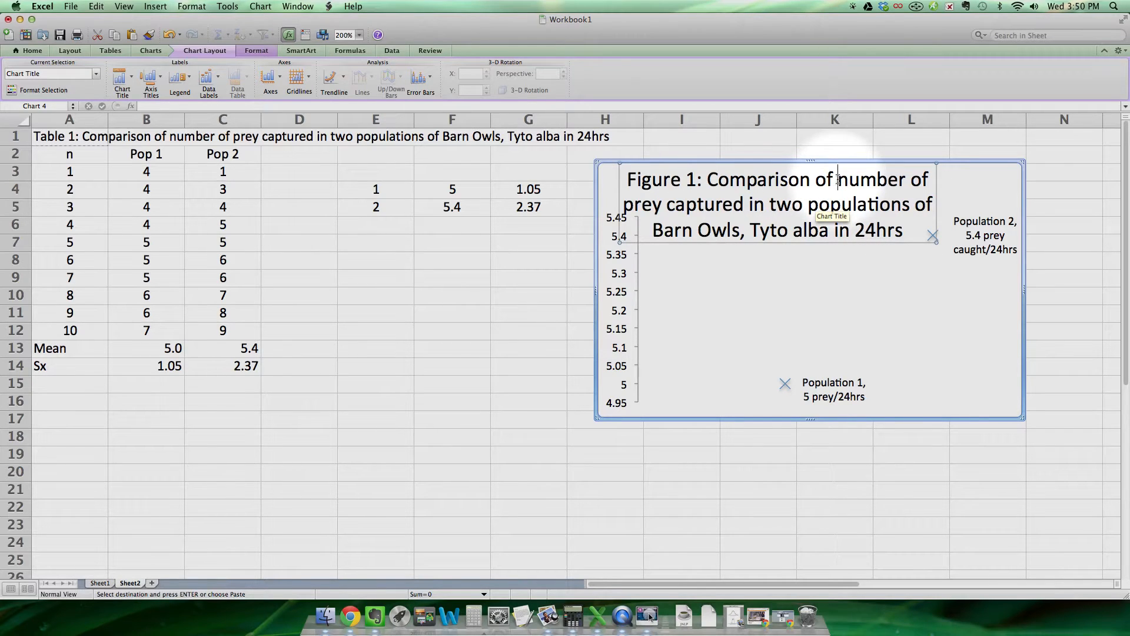
{"action": "type", "text": "mea"}
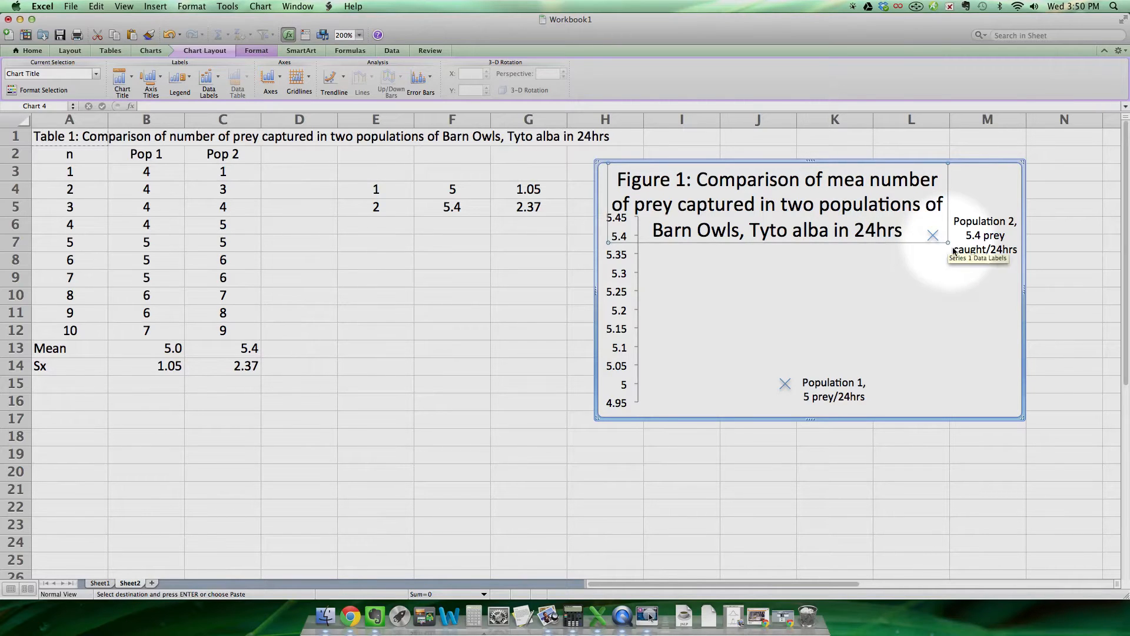
- Enlarge the chart to give the title more room, and set the title text from "captured" onward to font size 14
{"action": "left_click_drag", "start_coordinate": [1023, 418], "coordinate": [1065, 500]}
{"action": "left_click", "coordinate": [869, 237]}
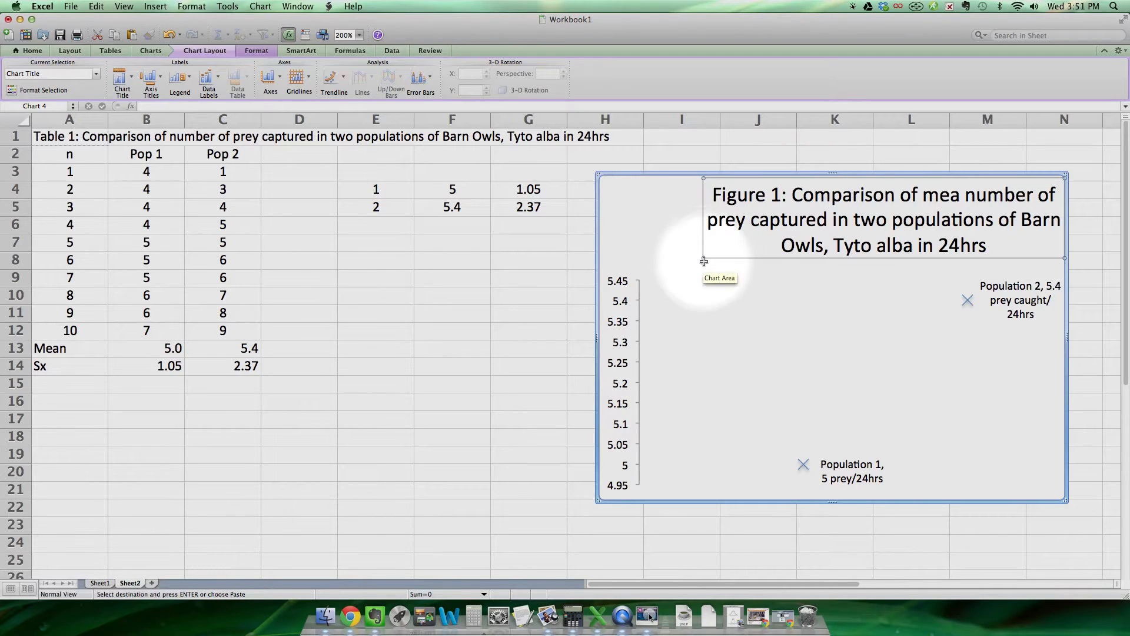
{"action": "left_click_drag", "start_coordinate": [994, 245], "coordinate": [777, 207]}
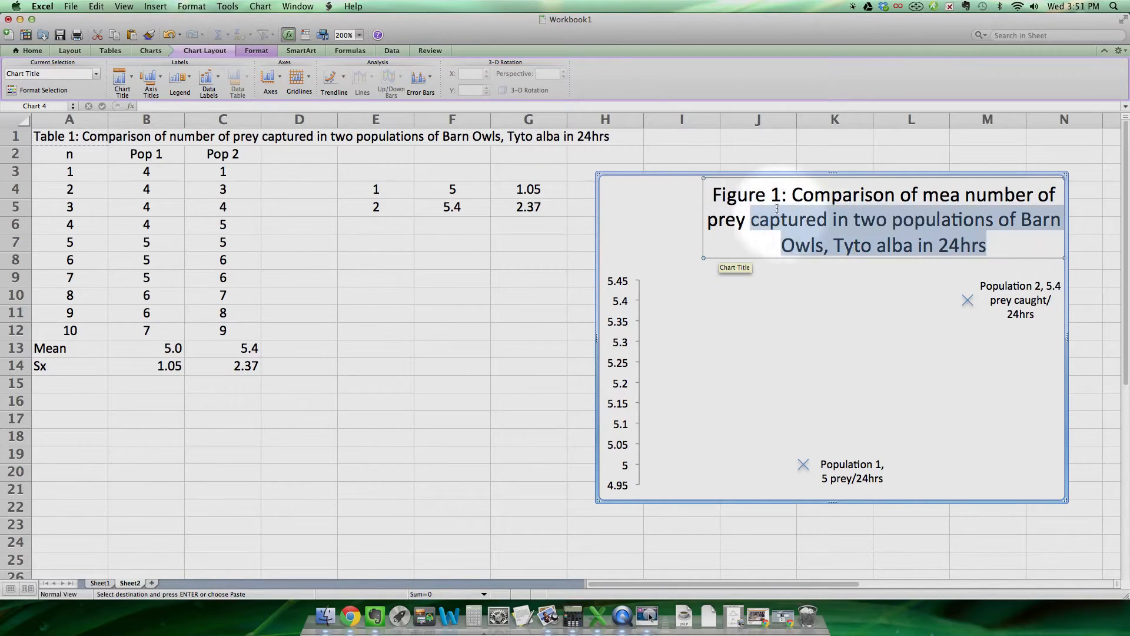
{"action": "right_click", "coordinate": [807, 216]}
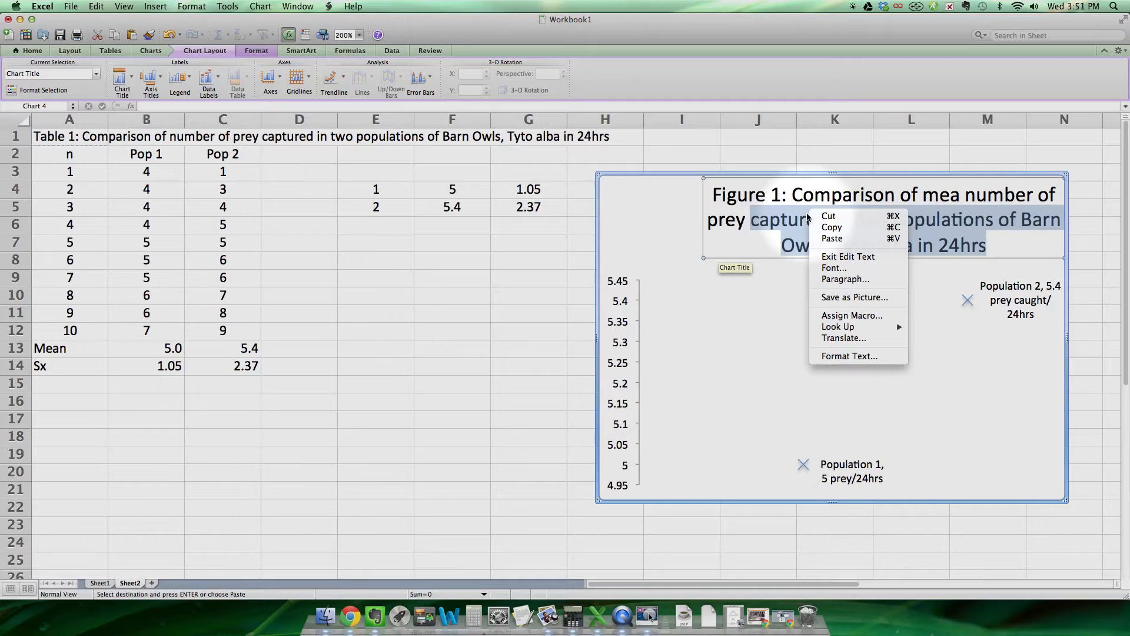
{"action": "left_click", "coordinate": [834, 269]}
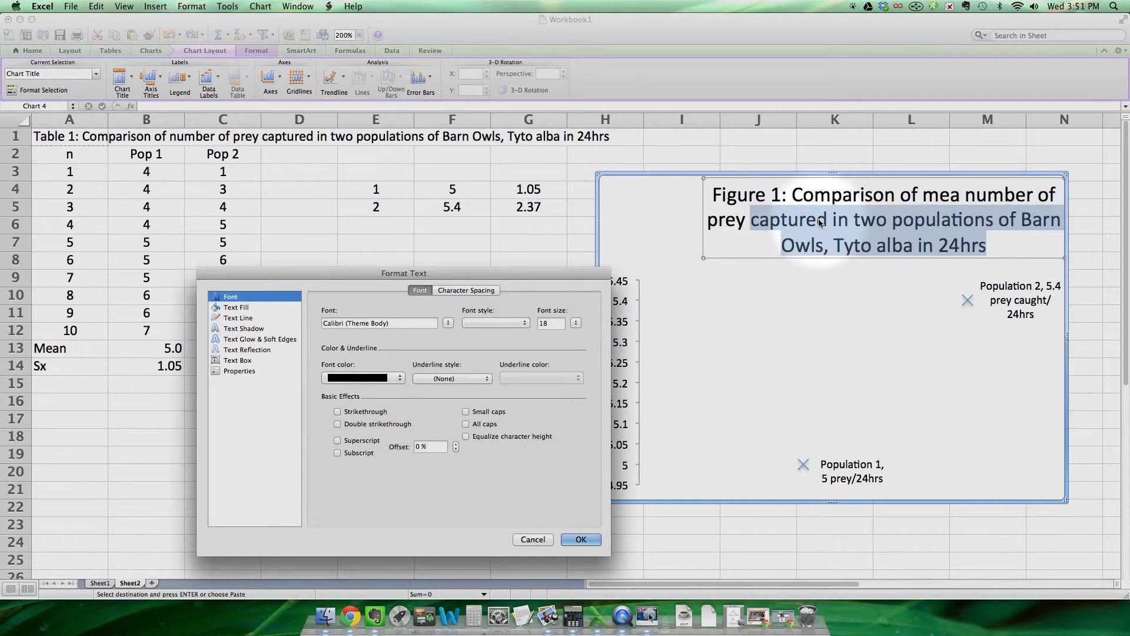
{"action": "left_click", "coordinate": [575, 323]}
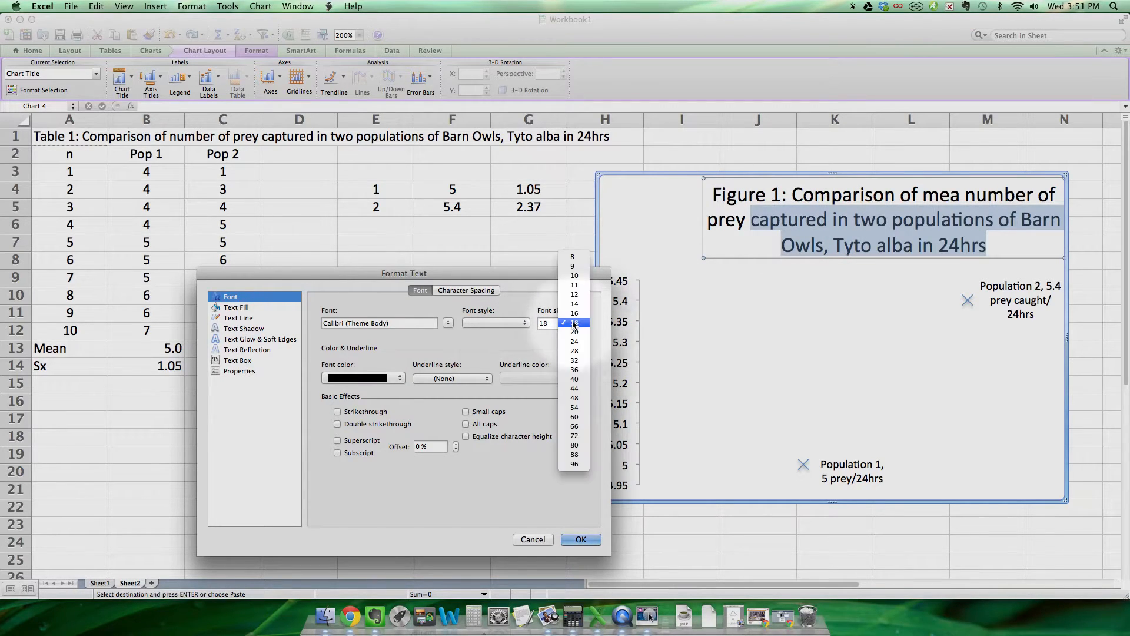
{"action": "left_click", "coordinate": [578, 305]}
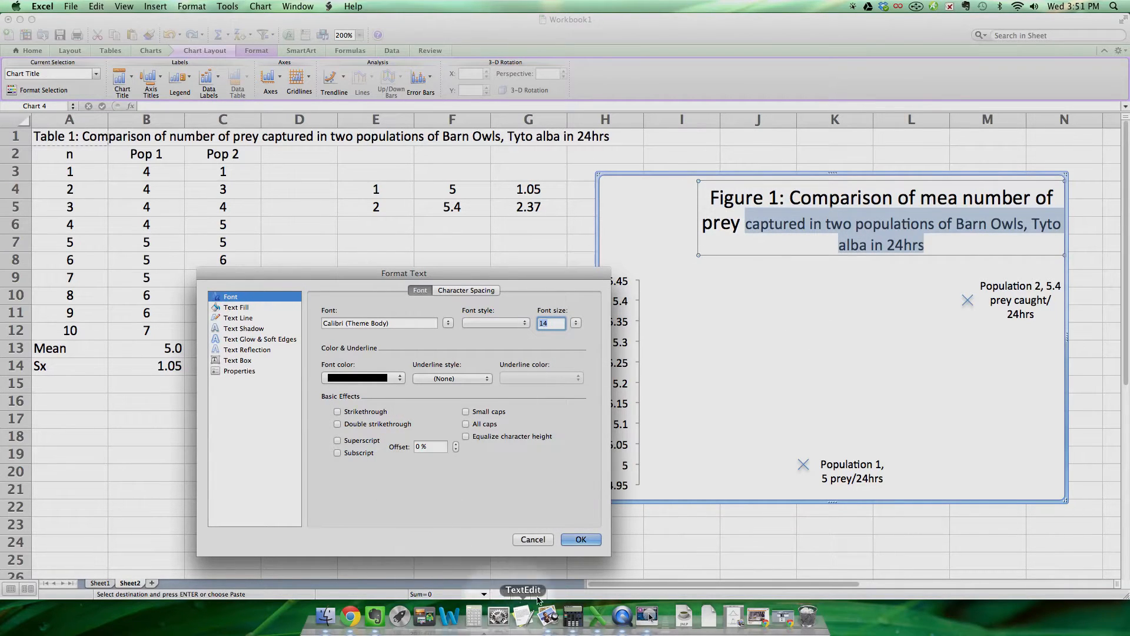
{"action": "left_click", "coordinate": [580, 540]}
- Move the chart title so it sits centred above the plot area
{"action": "left_click_drag", "start_coordinate": [645, 242], "coordinate": [649, 238]}
{"action": "left_click", "coordinate": [764, 194]}
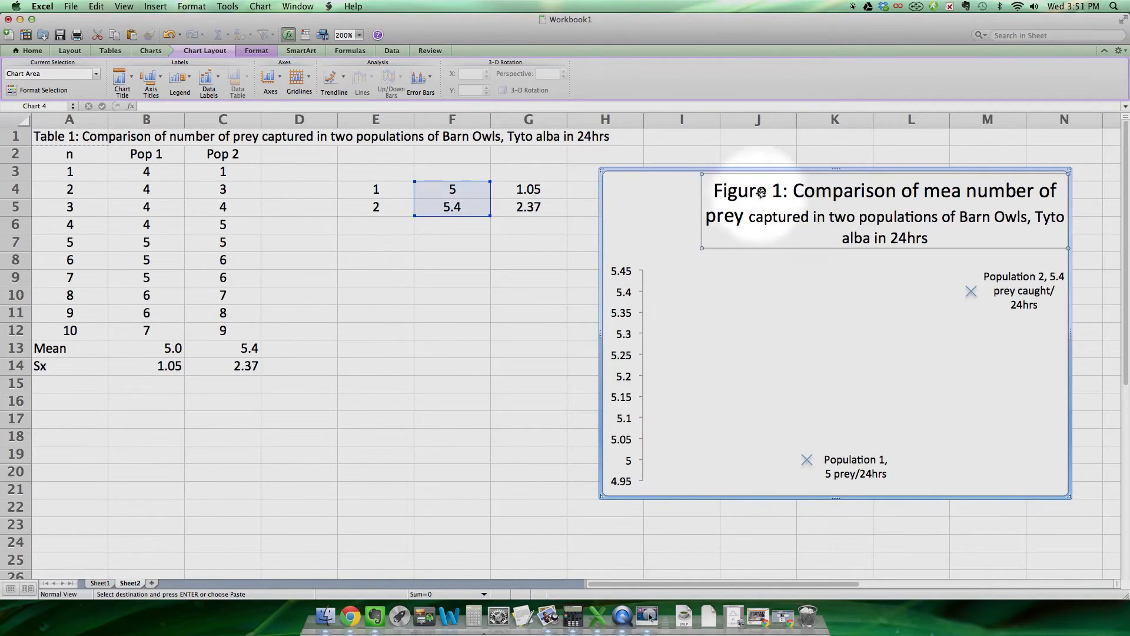
{"action": "left_click", "coordinate": [763, 193]}
{"action": "left_click", "coordinate": [702, 283]}
{"action": "left_click", "coordinate": [746, 215]}
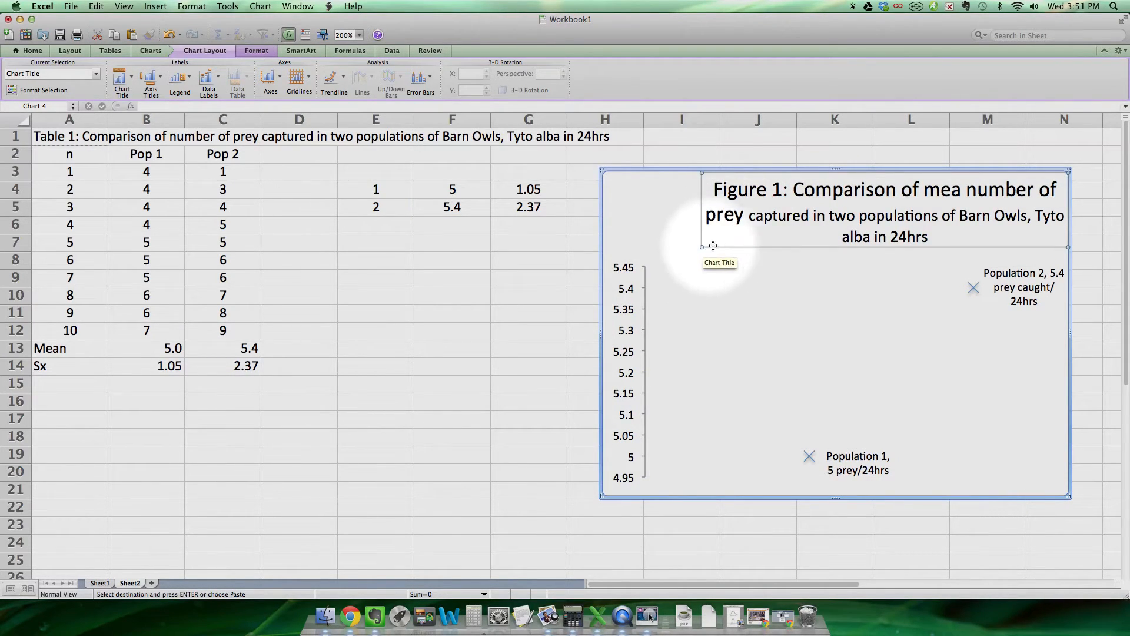
{"action": "left_click_drag", "start_coordinate": [710, 245], "coordinate": [654, 240]}
{"action": "left_click", "coordinate": [594, 339]}
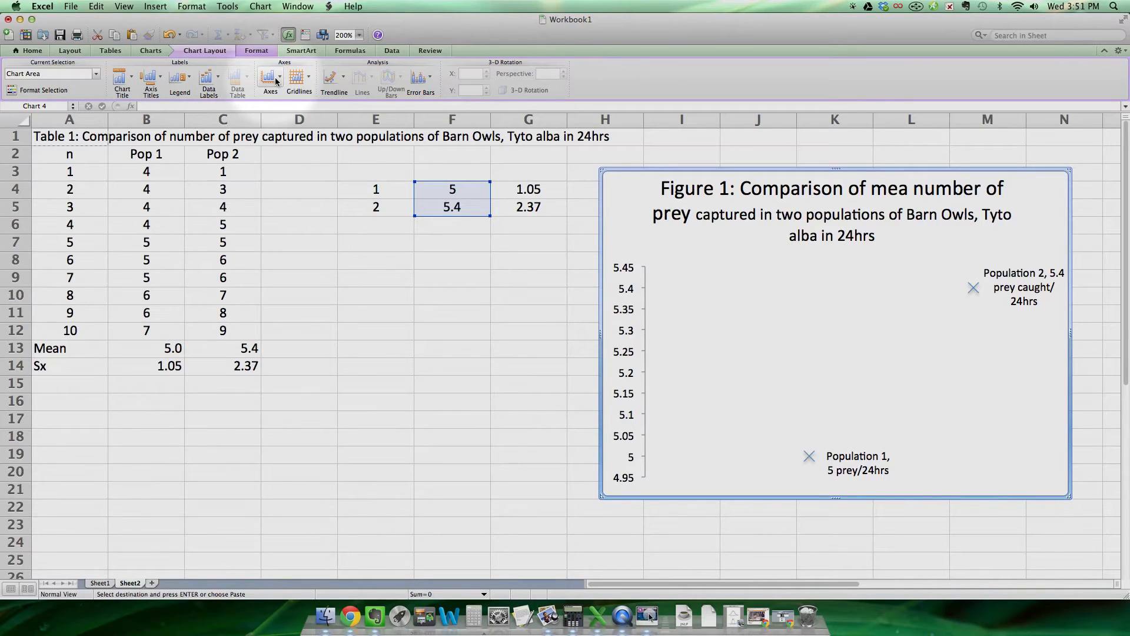
- Add a rotated vertical axis title reading "Mean Number of prey caught / 24 hrs"
{"action": "left_click", "coordinate": [270, 78]}
{"action": "left_click", "coordinate": [160, 82]}
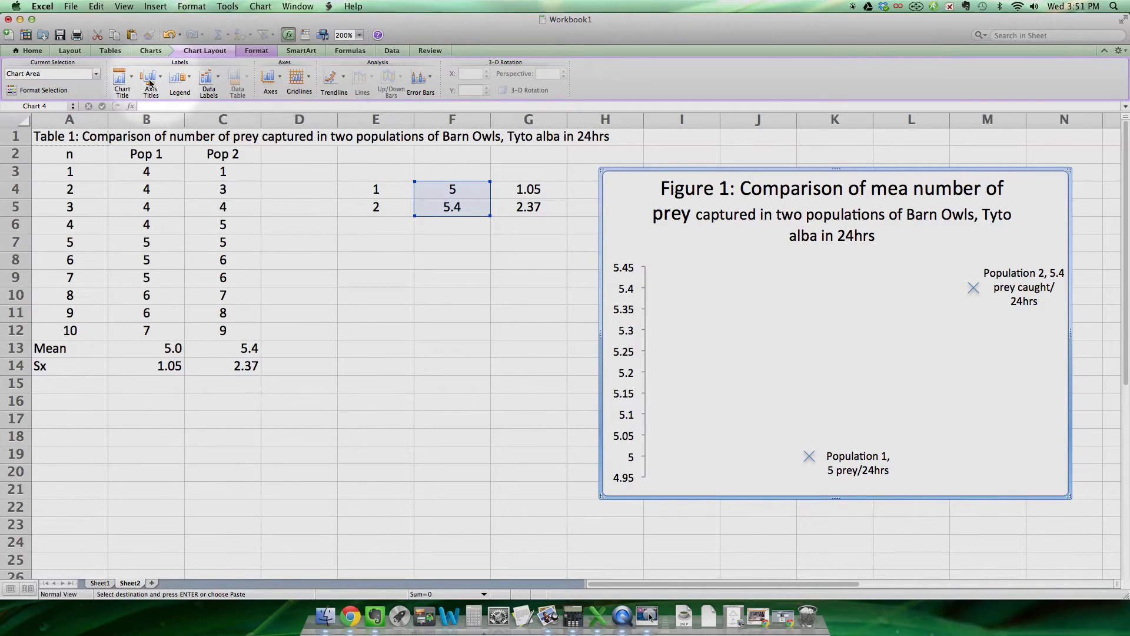
{"action": "left_click", "coordinate": [151, 82]}
{"action": "mouse_move", "coordinate": [153, 107]}
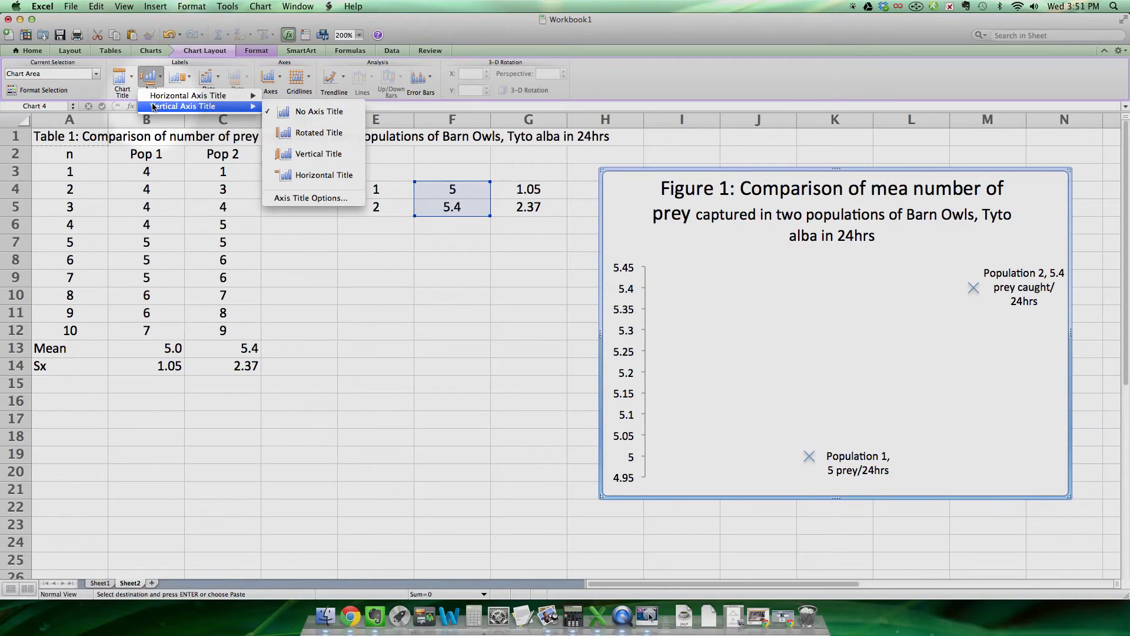
{"action": "left_click", "coordinate": [305, 133]}
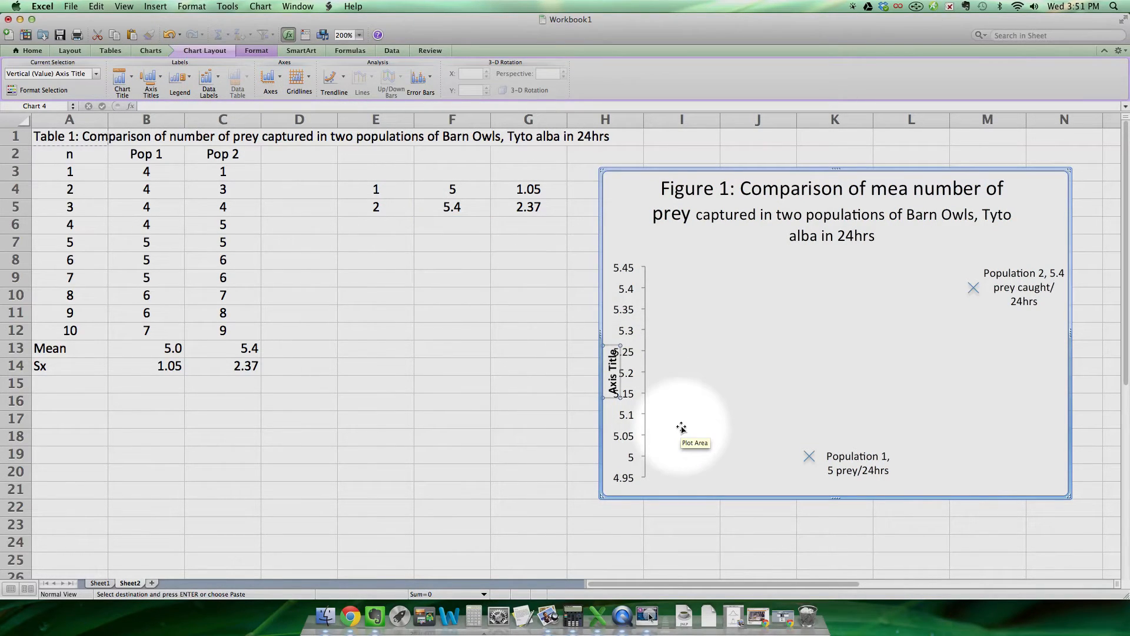
{"action": "type", "text": "Number of prey caught / 24 hrs"}
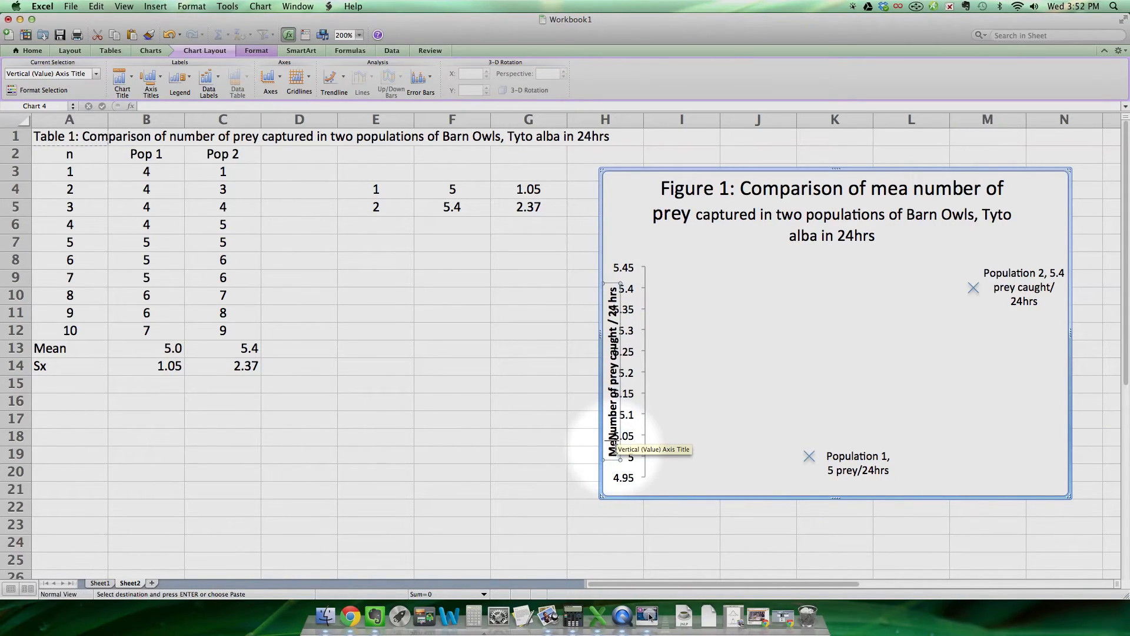
{"action": "left_click", "coordinate": [725, 404]}
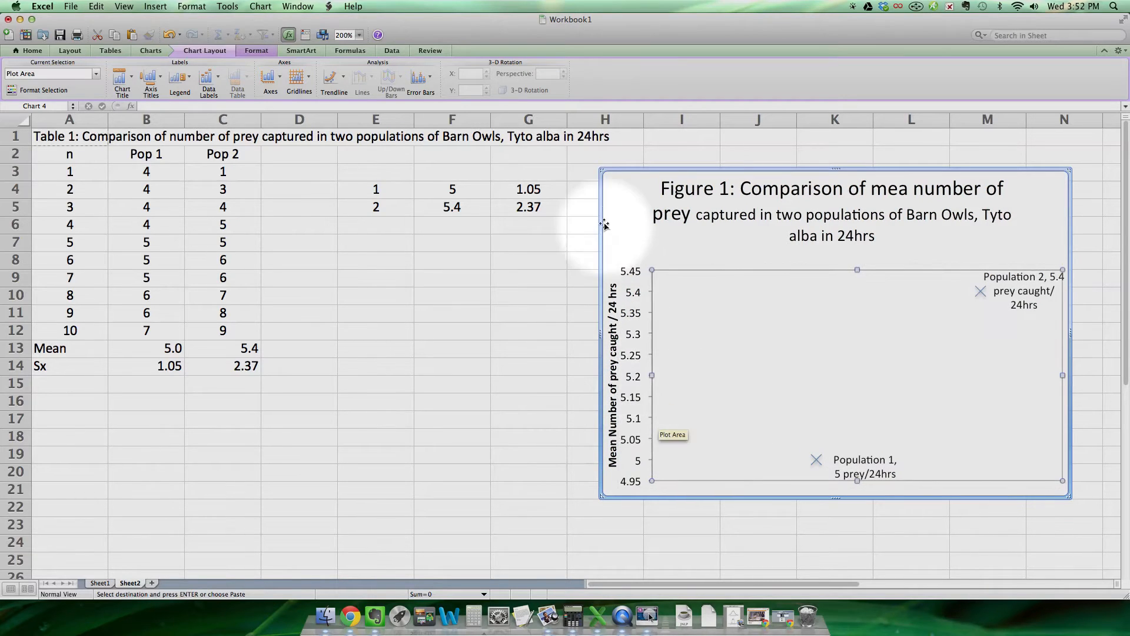
- Widen the chart on both sides so the 14-point title text fits on one line
{"action": "left_click", "coordinate": [600, 176]}
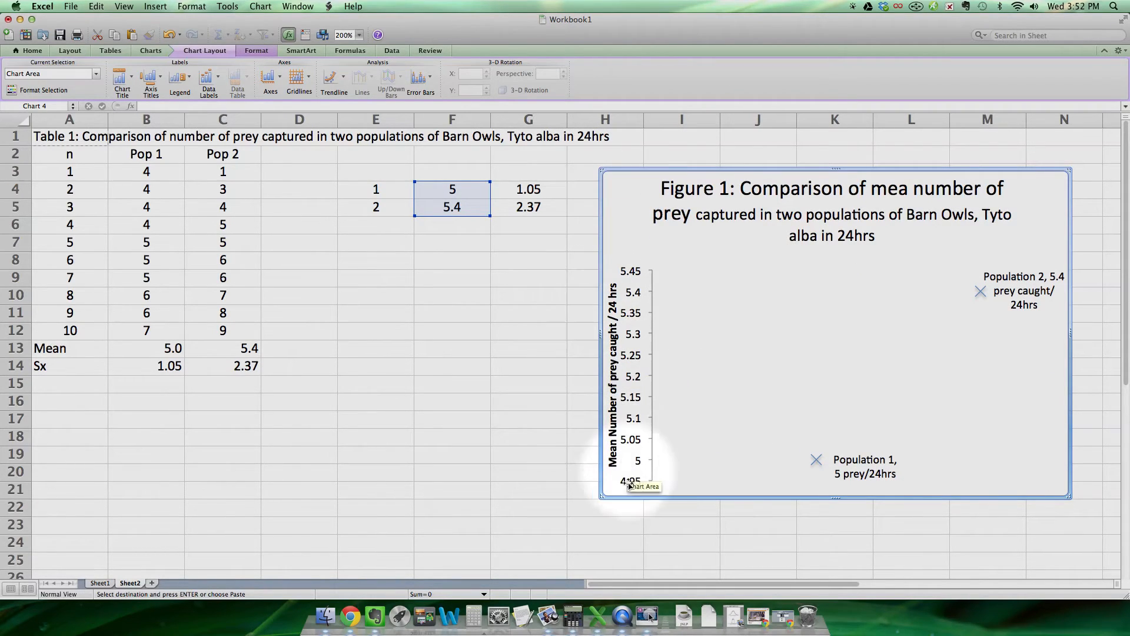
{"action": "left_click_drag", "start_coordinate": [601, 496], "coordinate": [562, 499]}
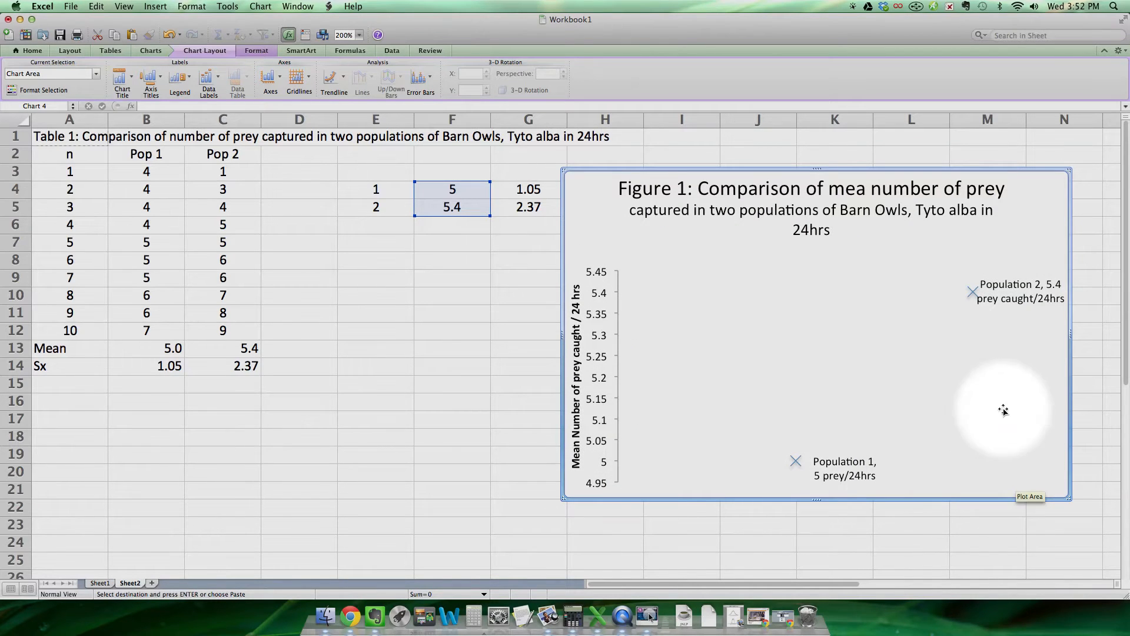
{"action": "left_click", "coordinate": [1031, 288]}
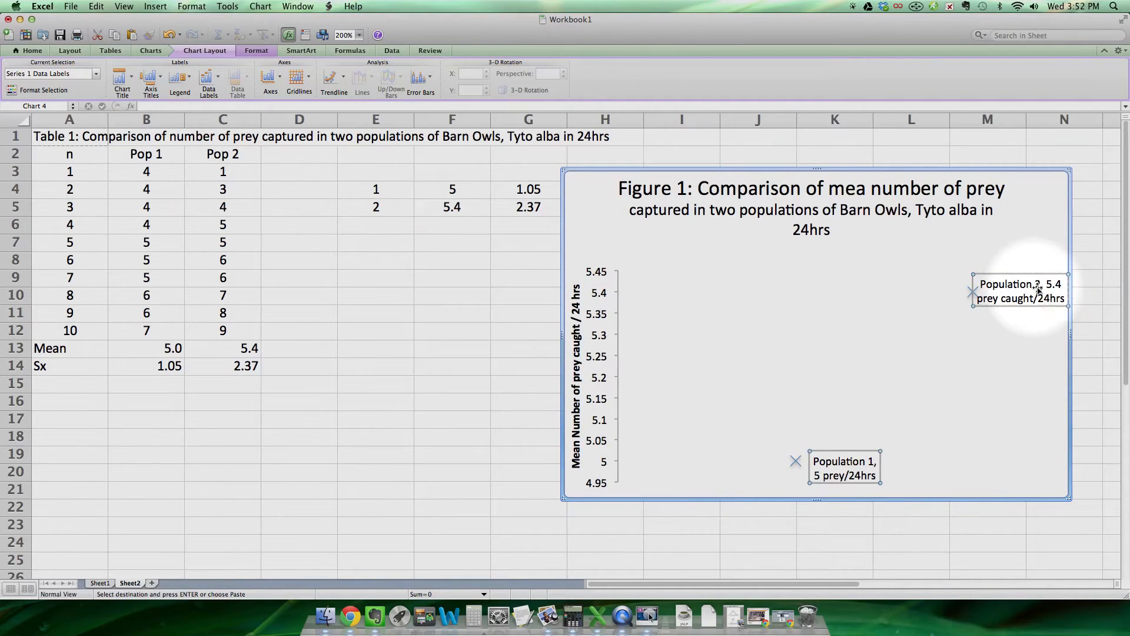
{"action": "left_click_drag", "start_coordinate": [1070, 498], "coordinate": [1093, 498]}
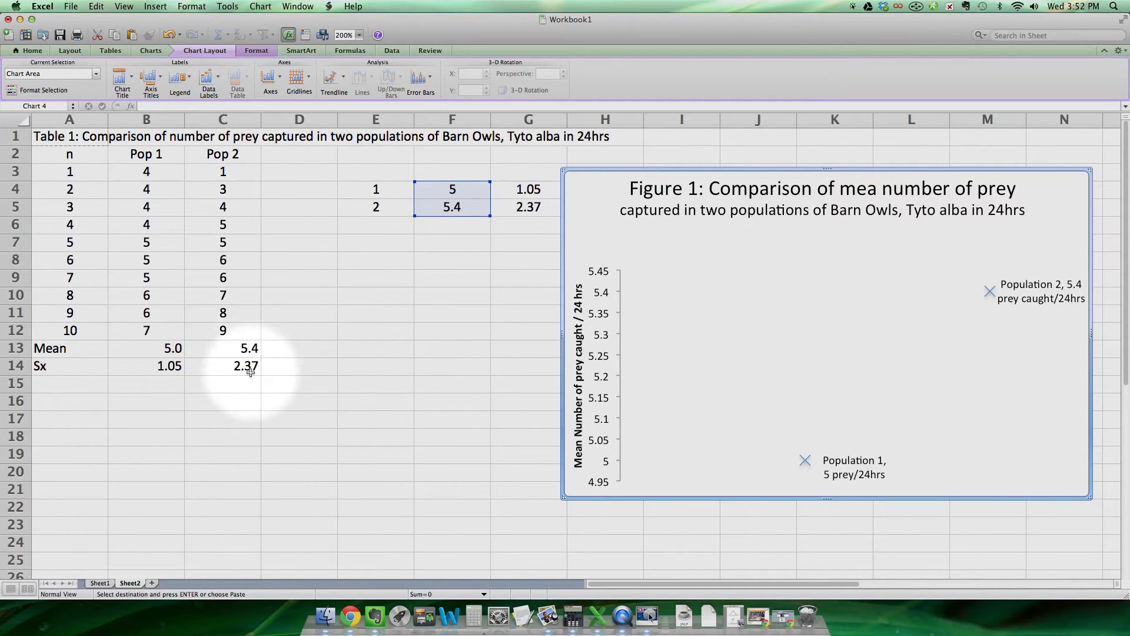
- Add error bars to the data series and choose custom values as the Y error amount
{"action": "left_click", "coordinate": [805, 460]}
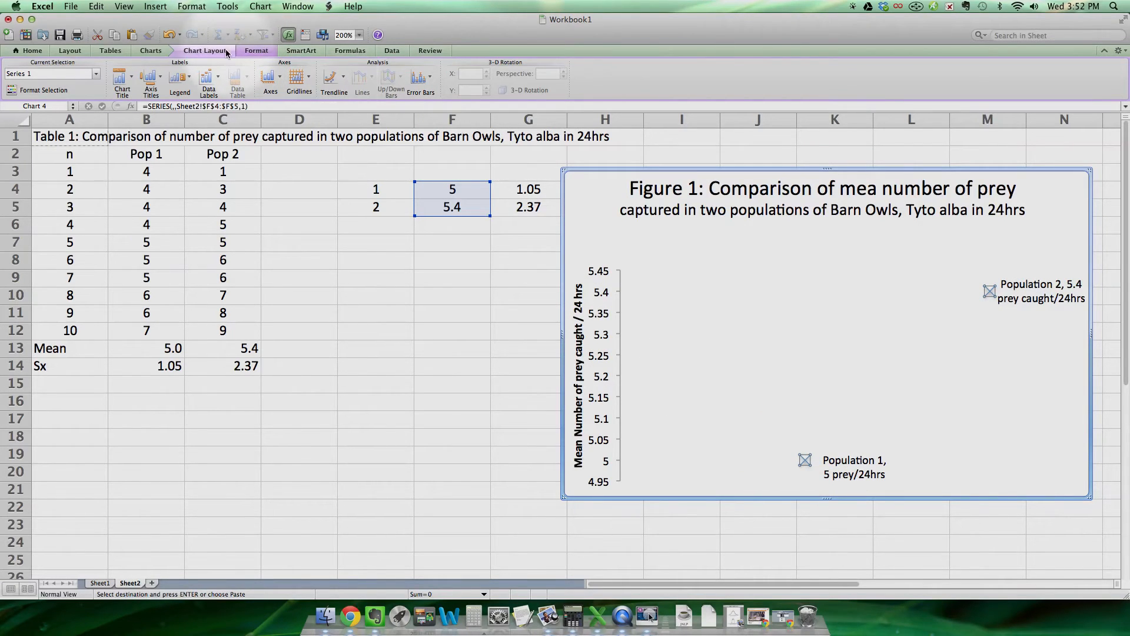
{"action": "left_click", "coordinate": [428, 86]}
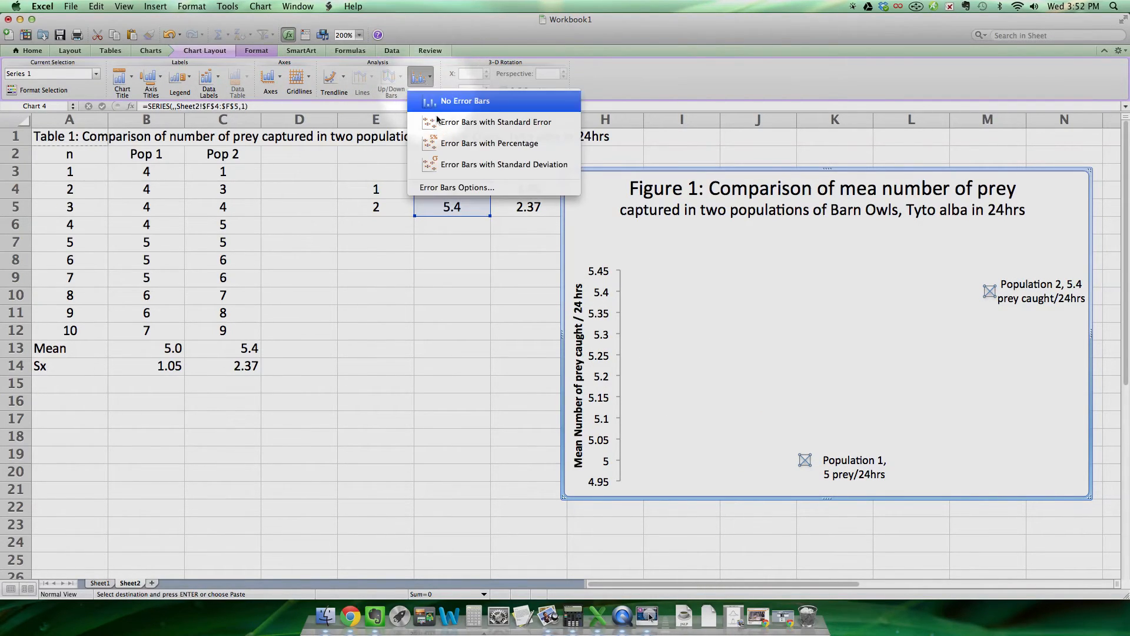
{"action": "left_click", "coordinate": [458, 188]}
{"action": "left_click_drag", "start_coordinate": [459, 269], "coordinate": [413, 248]}
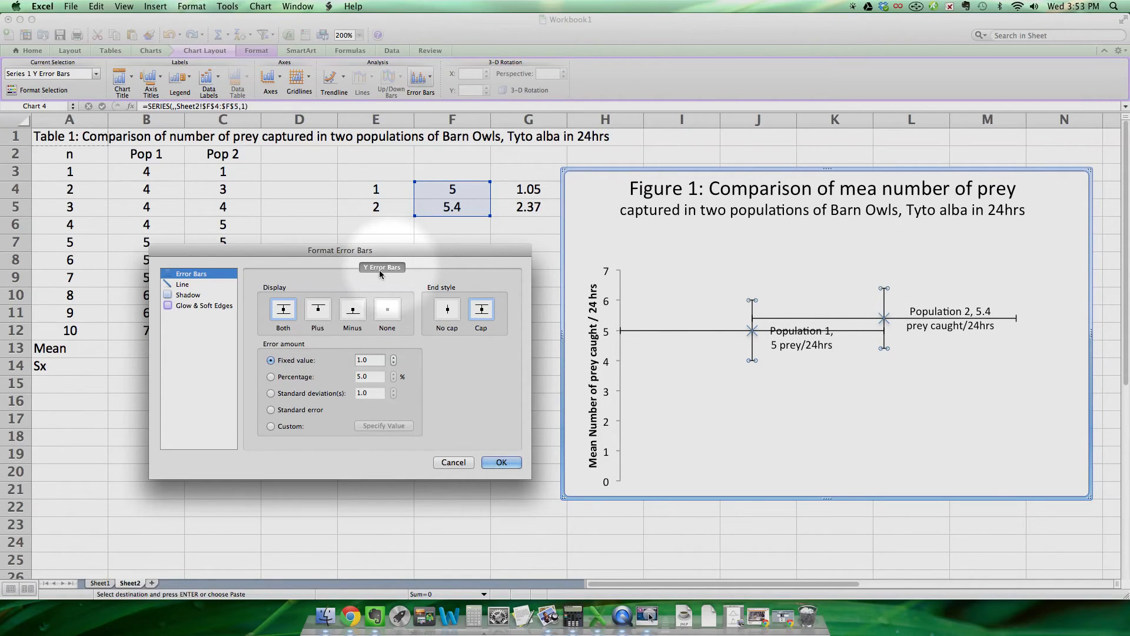
{"action": "left_click", "coordinate": [271, 426]}
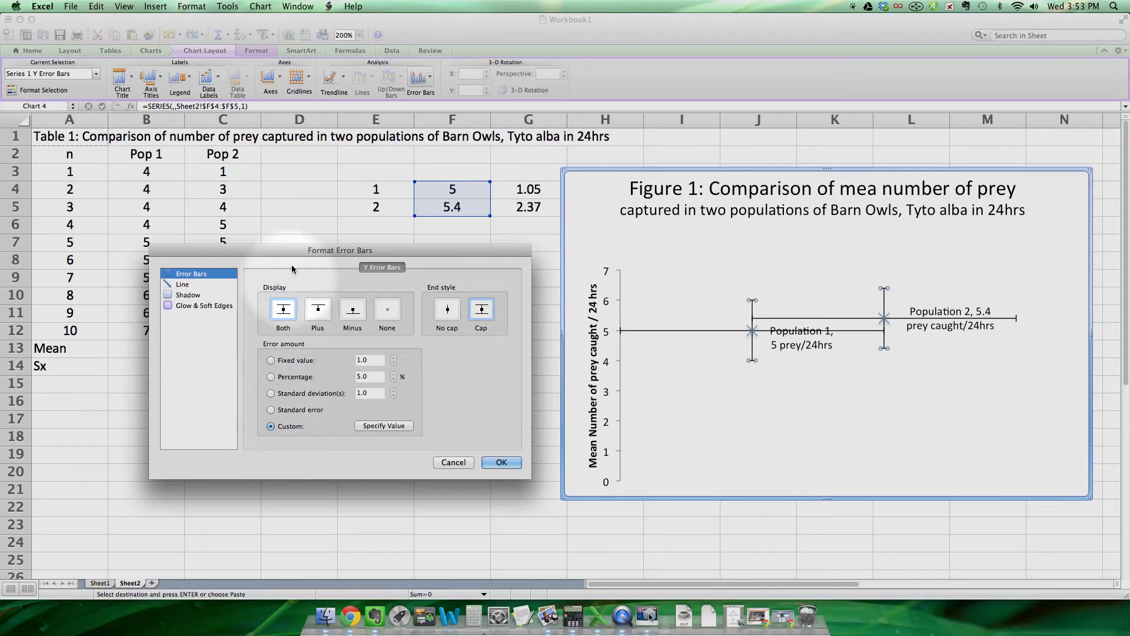
{"action": "left_click_drag", "start_coordinate": [292, 250], "coordinate": [189, 264]}
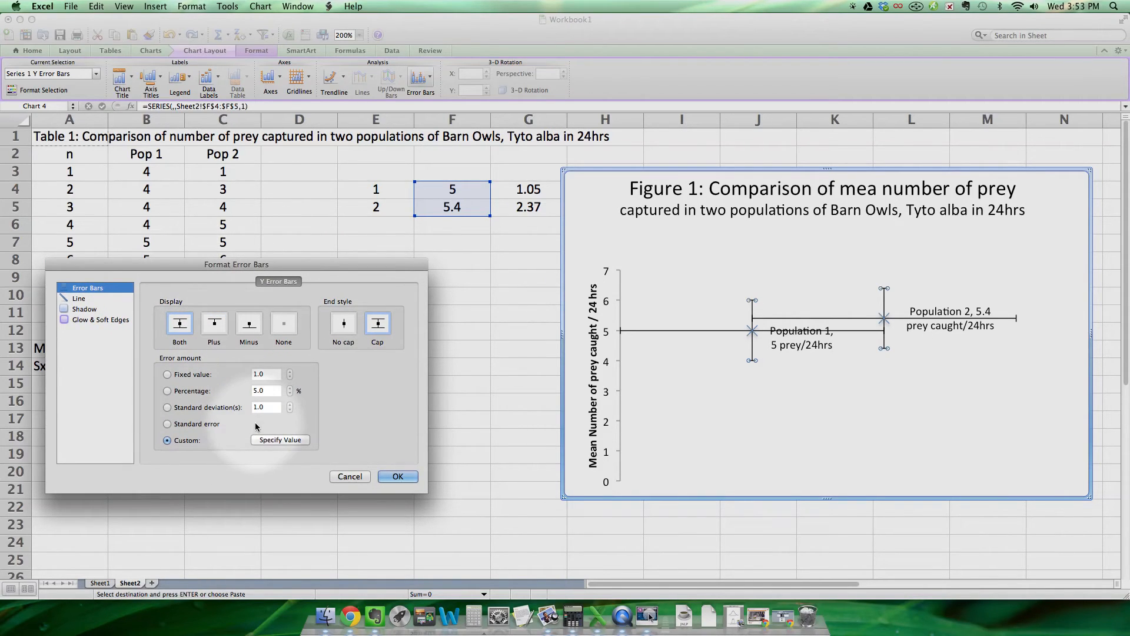
{"action": "left_click", "coordinate": [273, 441]}
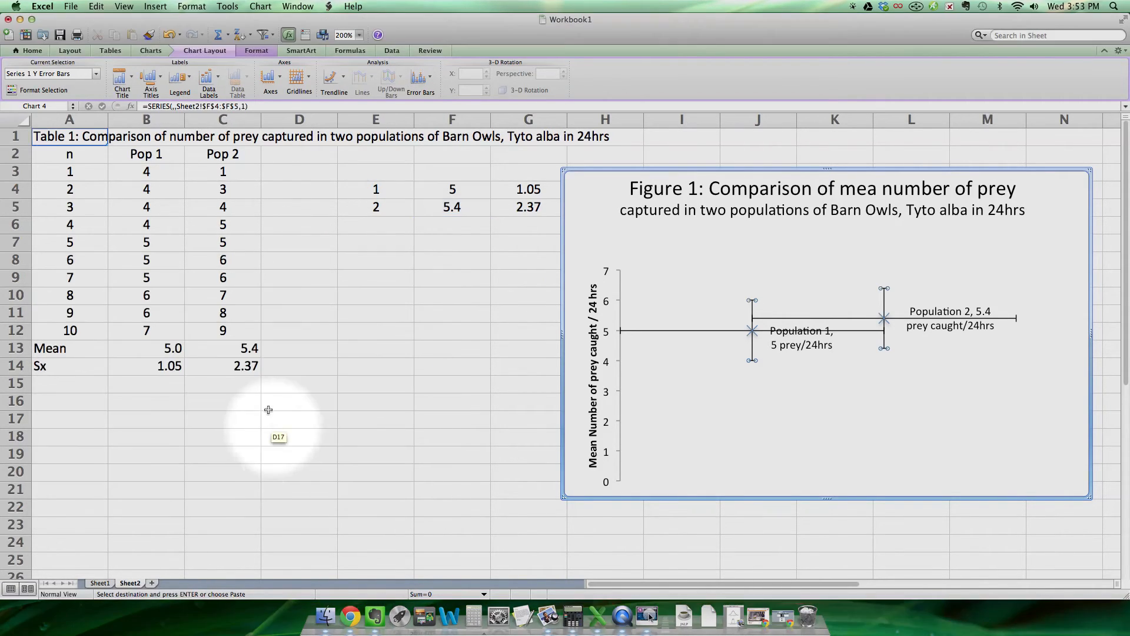
- Use cells G4:G5 of Sheet2 as both the positive and negative error values, and delete the horizontal error bars
{"action": "left_click_drag", "start_coordinate": [828, 276], "coordinate": [247, 288]}
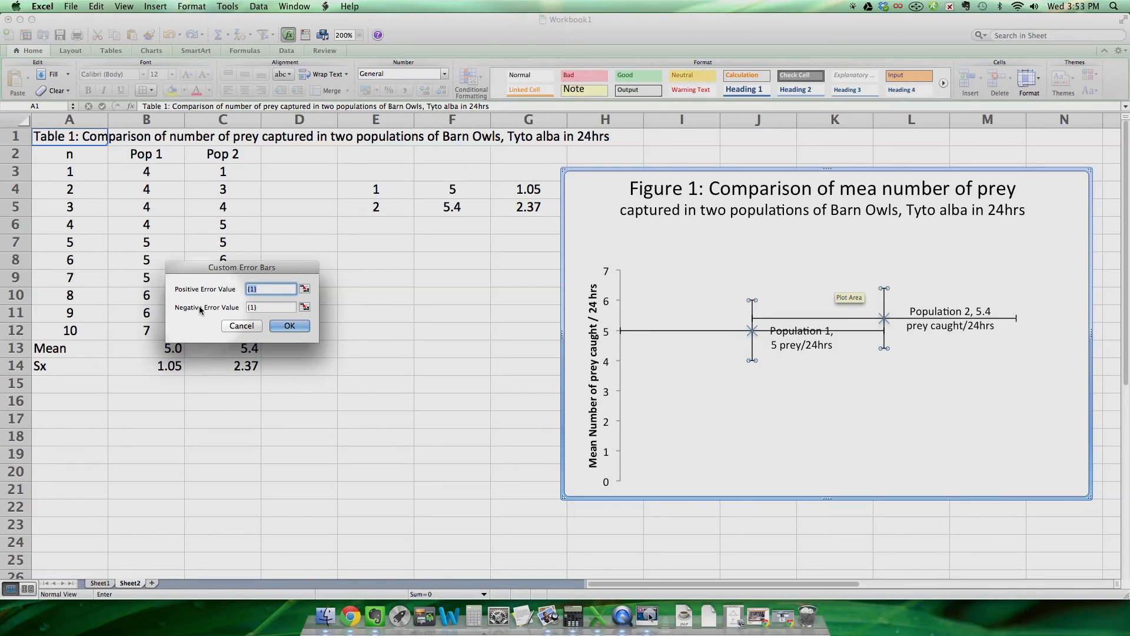
{"action": "left_click", "coordinate": [304, 289]}
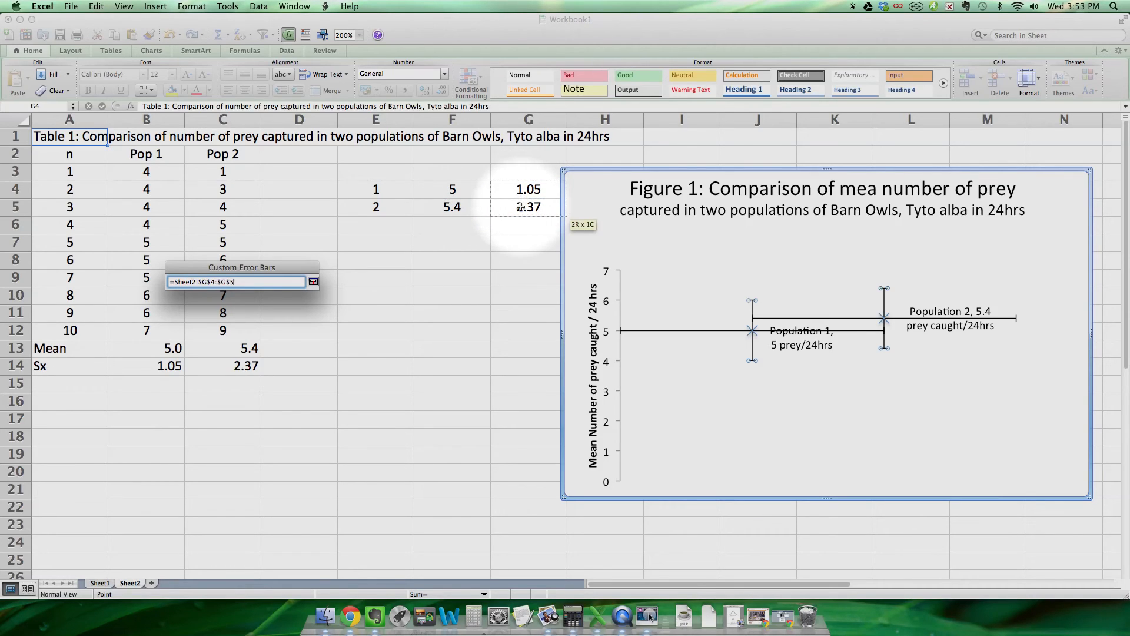
{"action": "left_click", "coordinate": [313, 282]}
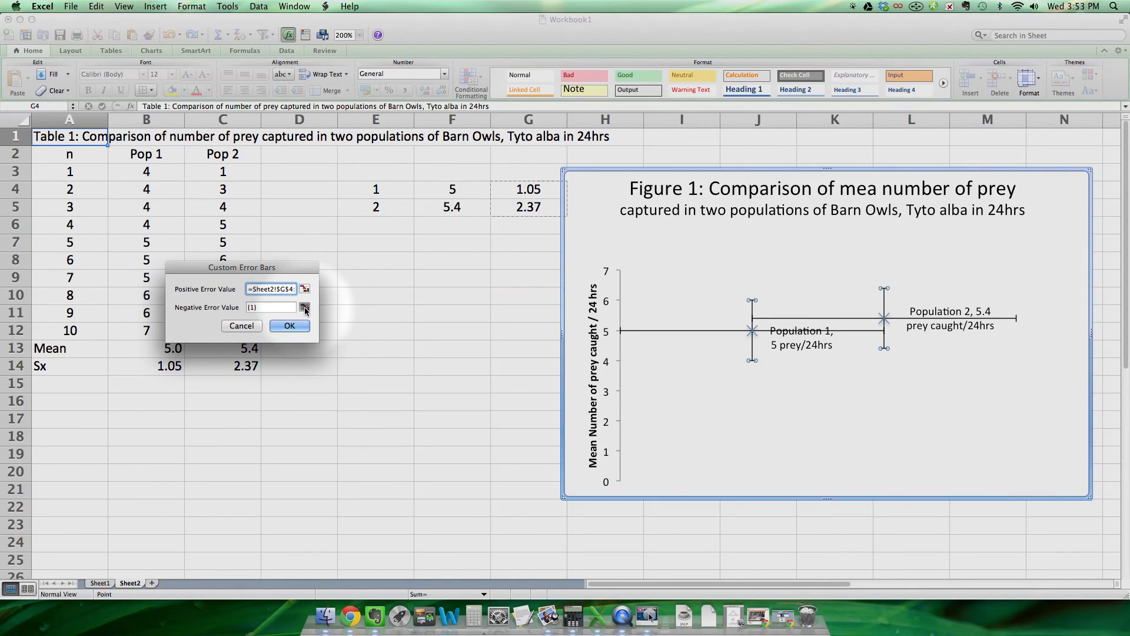
{"action": "left_click", "coordinate": [305, 307]}
{"action": "left_click_drag", "start_coordinate": [529, 189], "coordinate": [524, 207]}
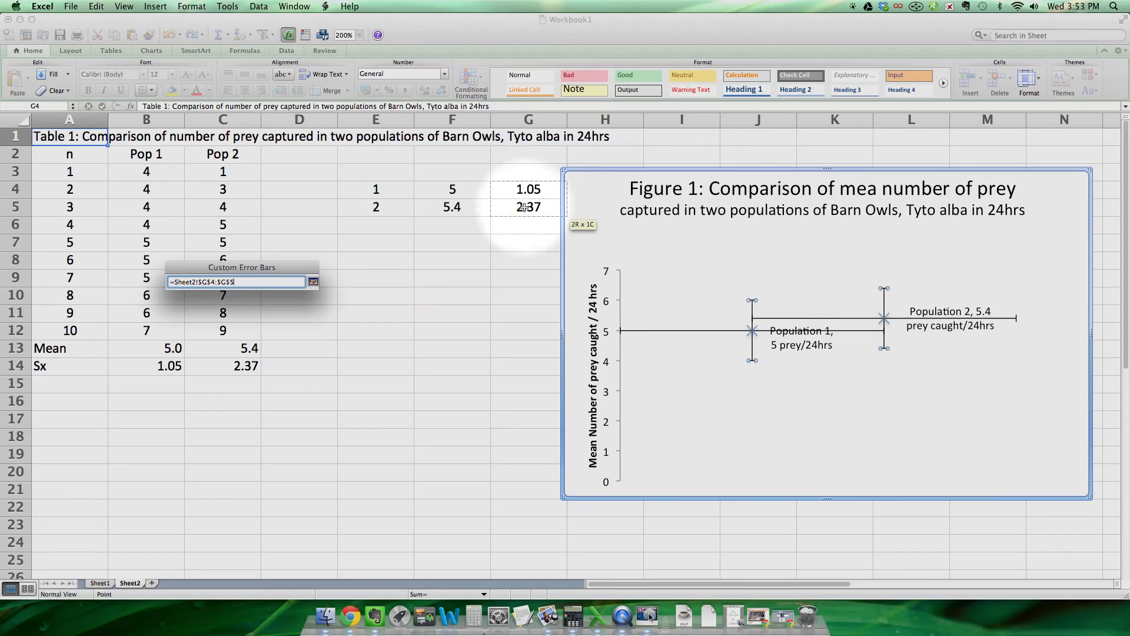
{"action": "left_click", "coordinate": [312, 282]}
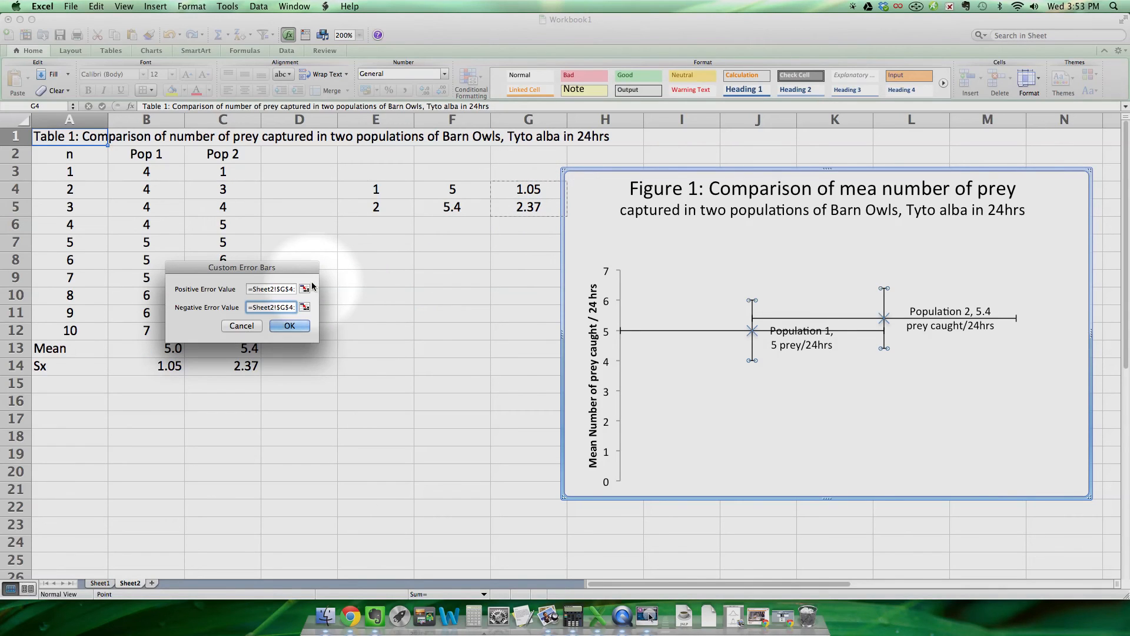
{"action": "left_click", "coordinate": [290, 326]}
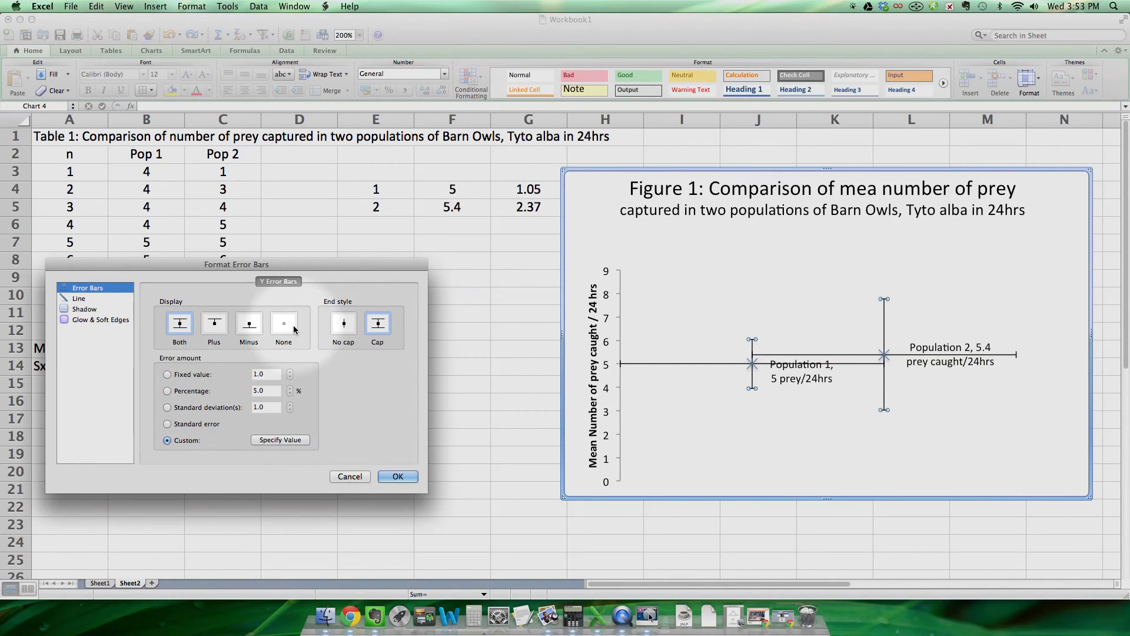
{"action": "left_click", "coordinate": [400, 474]}
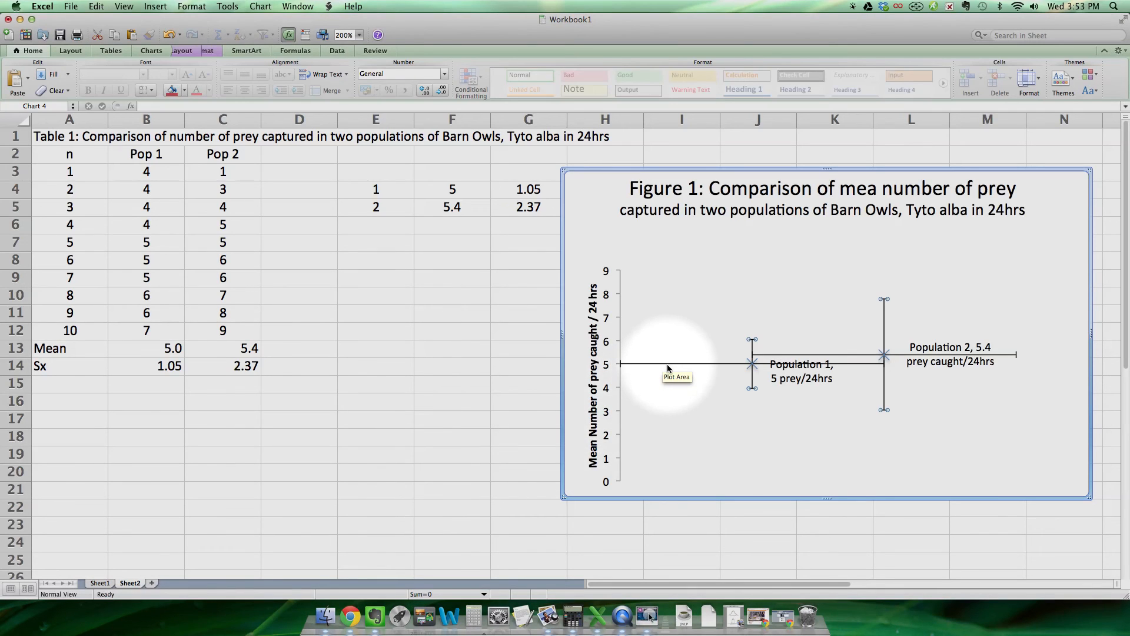
{"action": "key", "text": "Delete"}
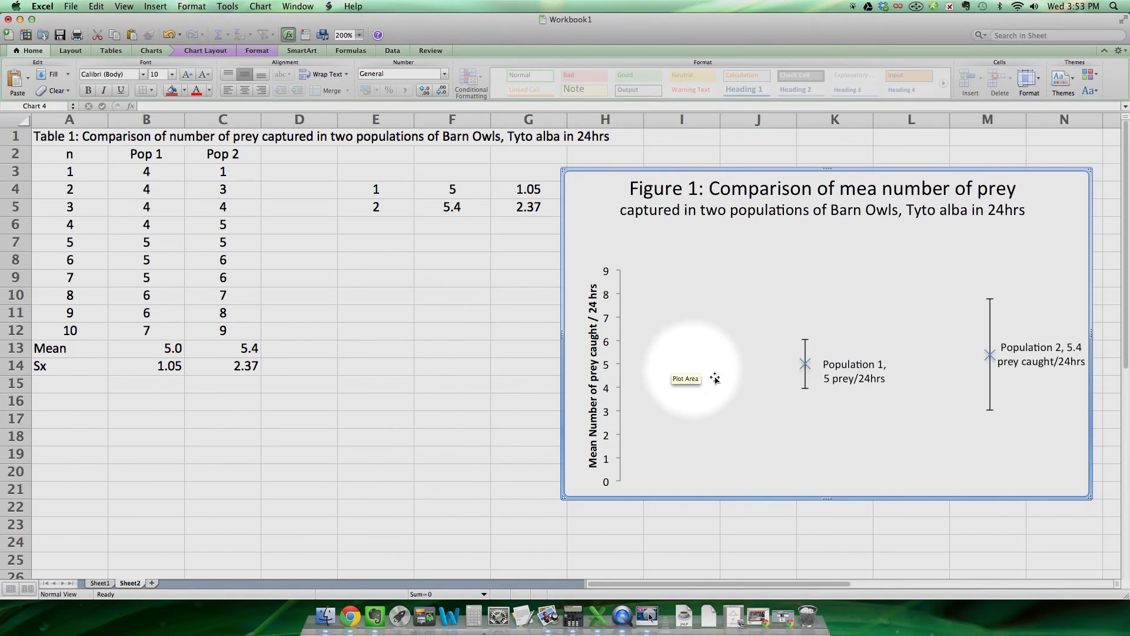